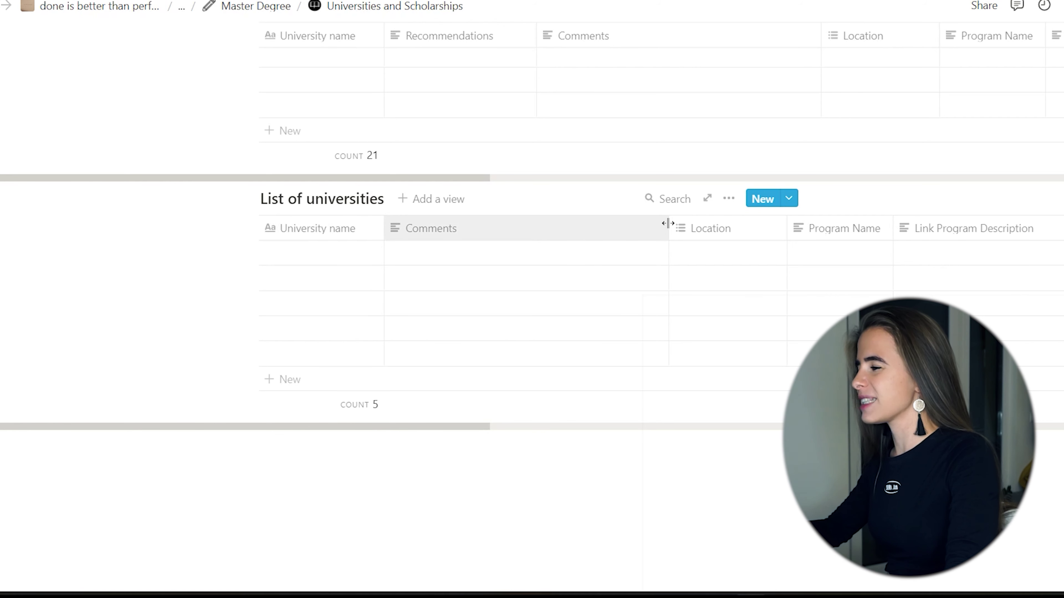
Step: Narrow the Comments column of the List of universities table and view the available Location options
left_click_drag(650, 230, 508, 229)
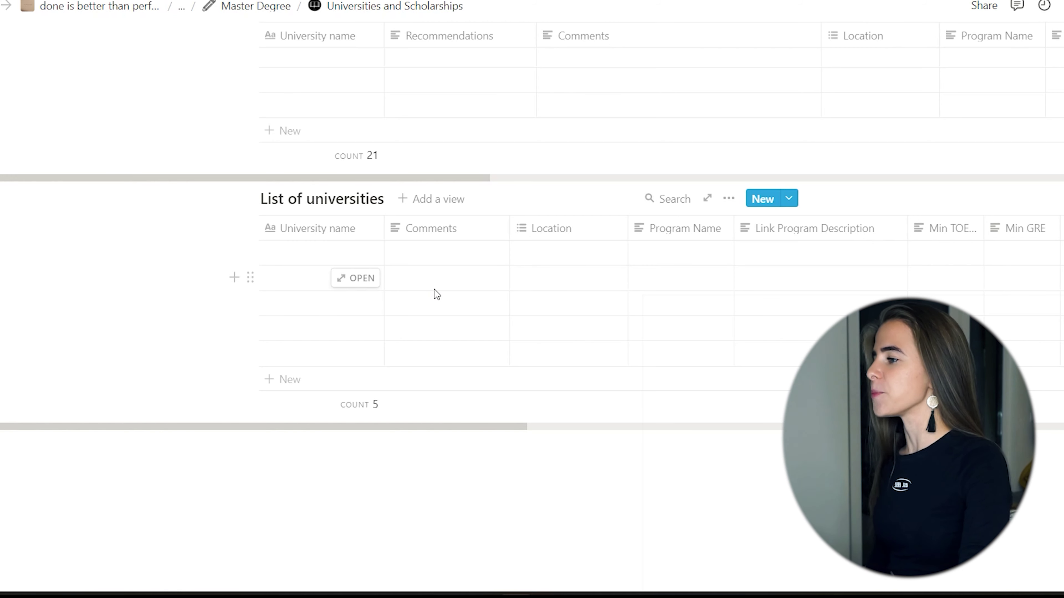
left_click(541, 261)
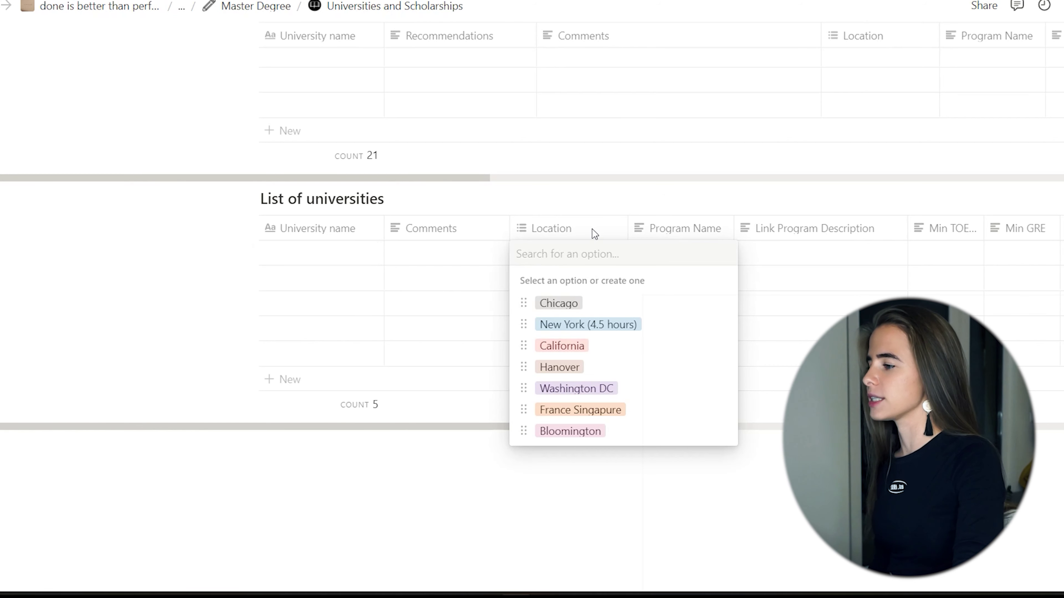
key("Escape")
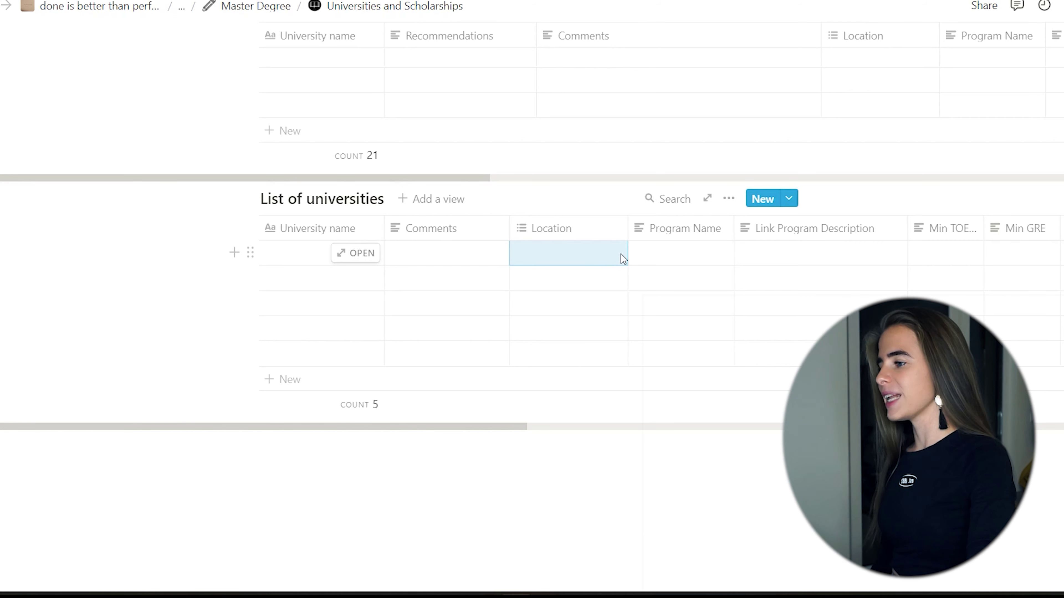
Step: Examine the Program Name and Link Program Description fields in the first row of the List of universities table
left_click(679, 249)
key("Escape")
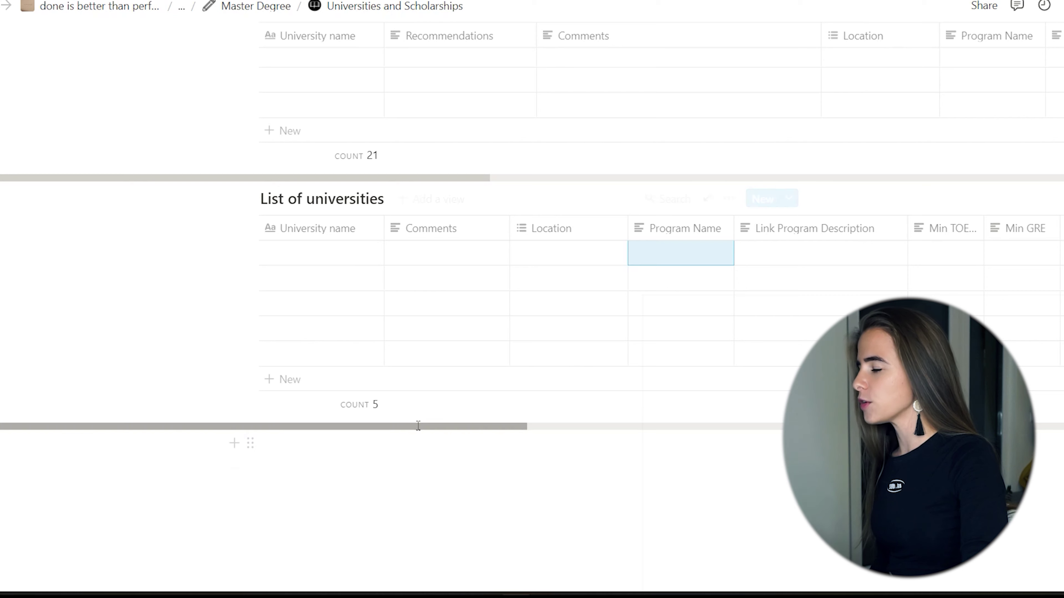
left_click_drag(422, 426, 572, 427)
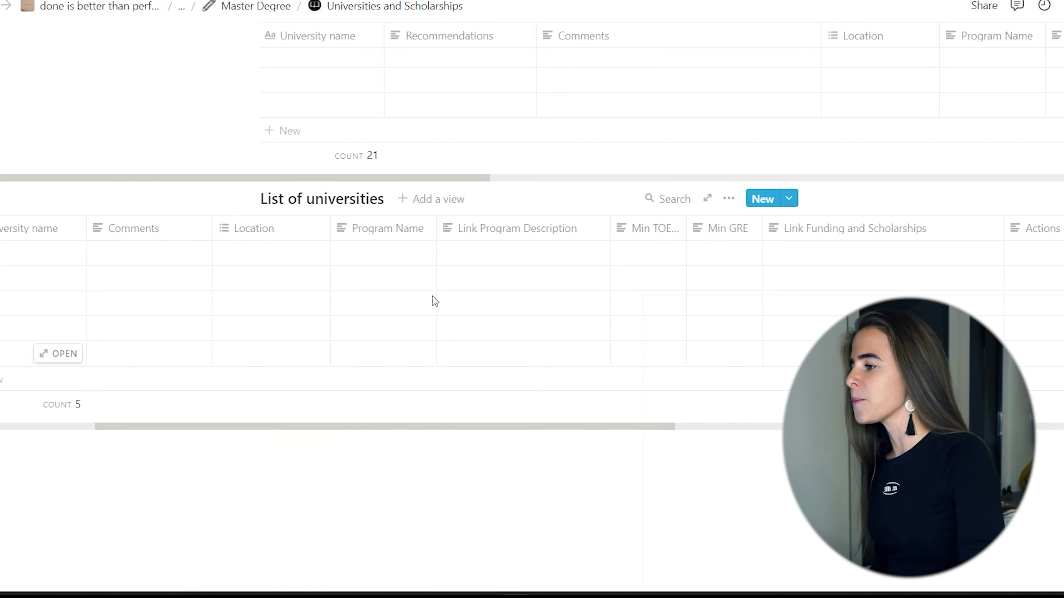
left_click(381, 257)
key("Escape")
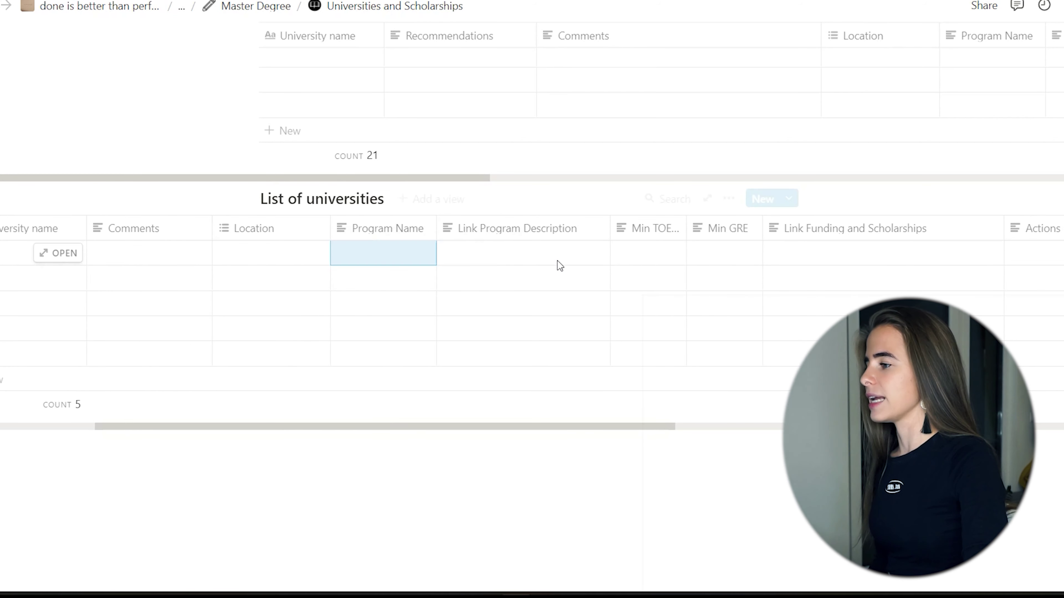
left_click(558, 256)
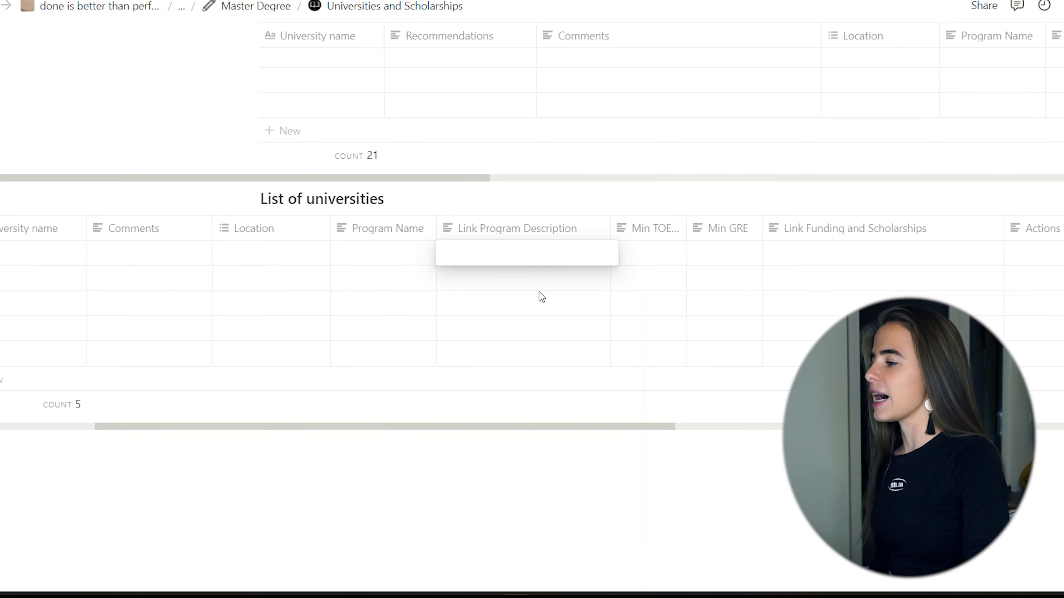
key("Escape")
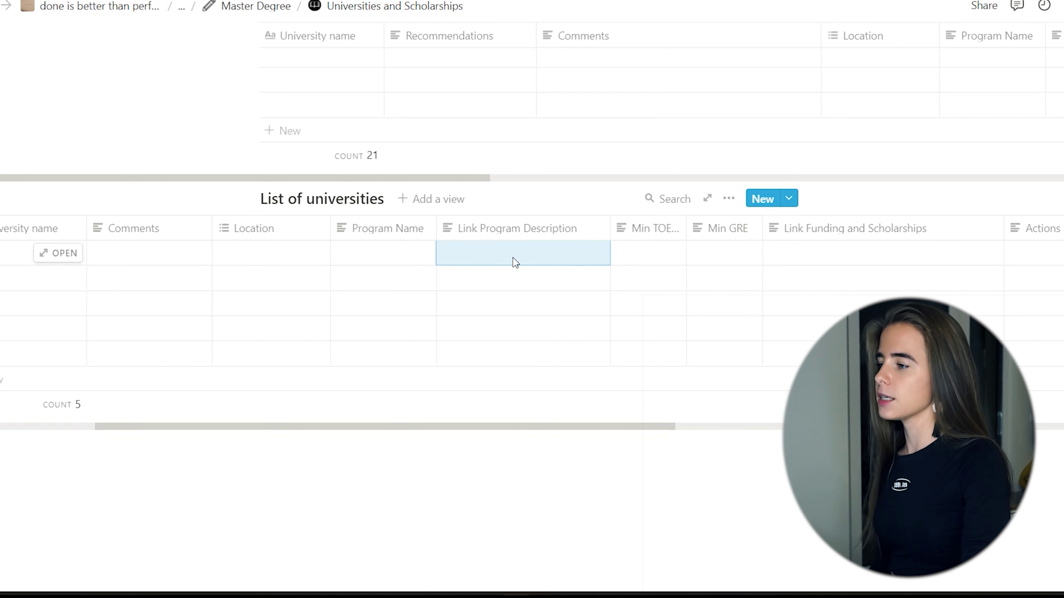
left_click(408, 251)
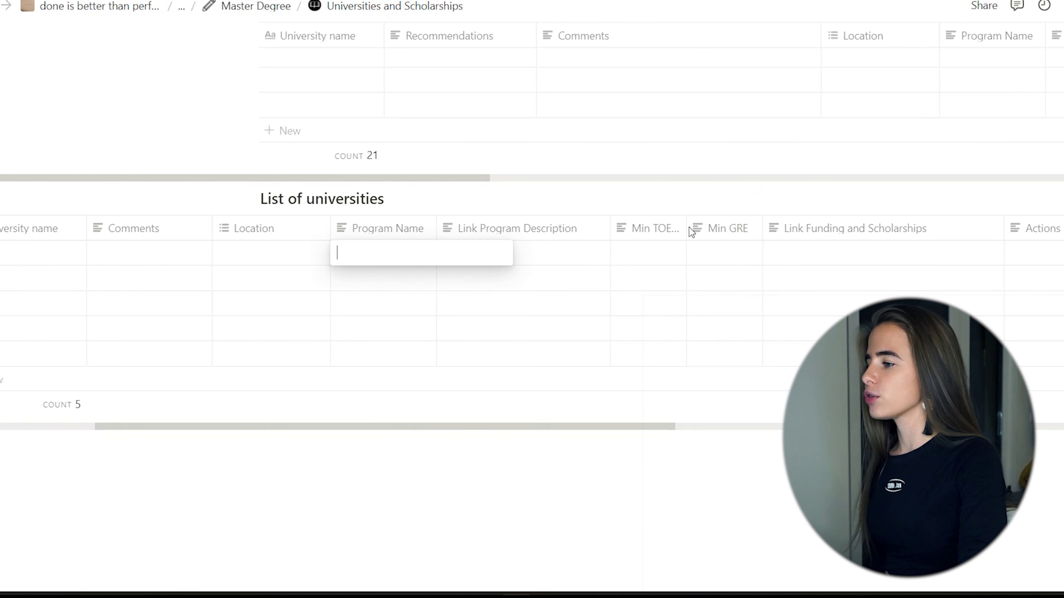
key("Escape")
Step: Widen the Min TOEFL column until its full header fits, and select the first row's Min TOEFL and Min GRE cells
left_click_drag(686, 228, 724, 229)
left_click(706, 250)
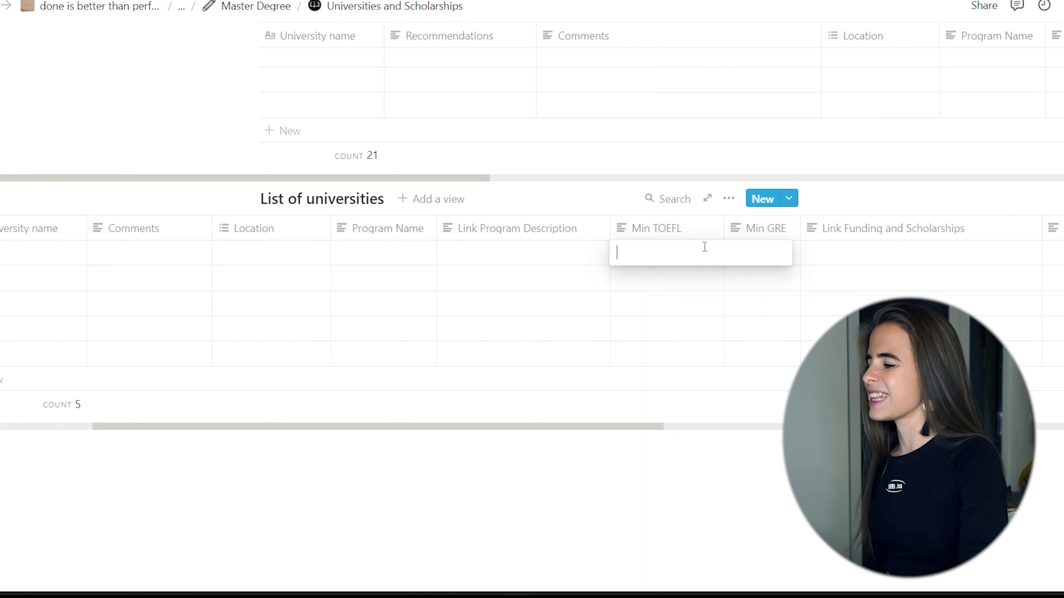
left_click_drag(666, 427, 743, 426)
left_click_drag(477, 255, 559, 260)
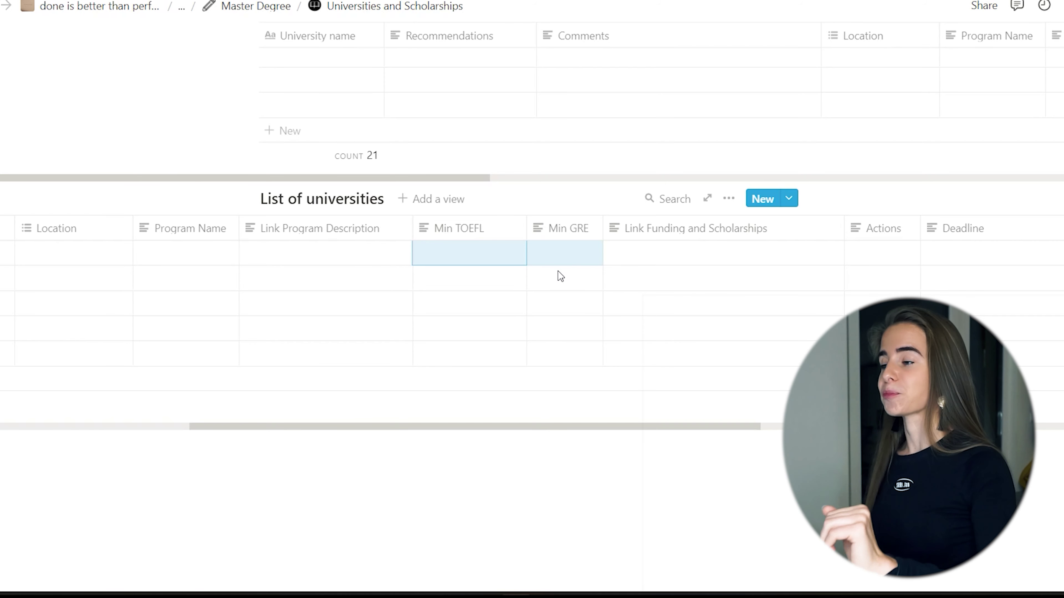
Step: Examine the Link Funding and Scholarships and Actions fields in the first row
left_click(747, 254)
key("Escape")
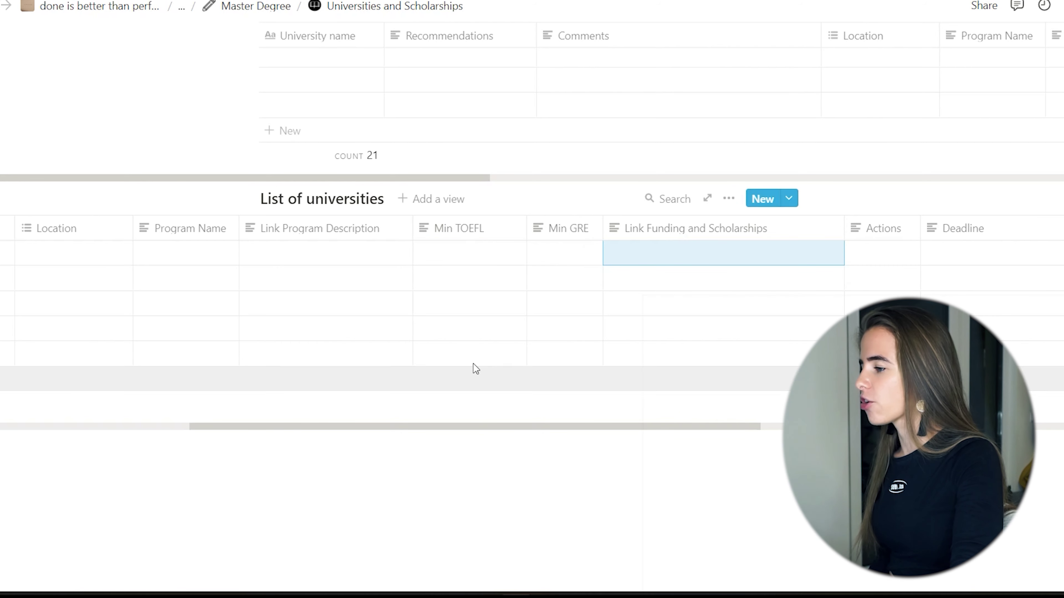
left_click_drag(485, 425, 575, 425)
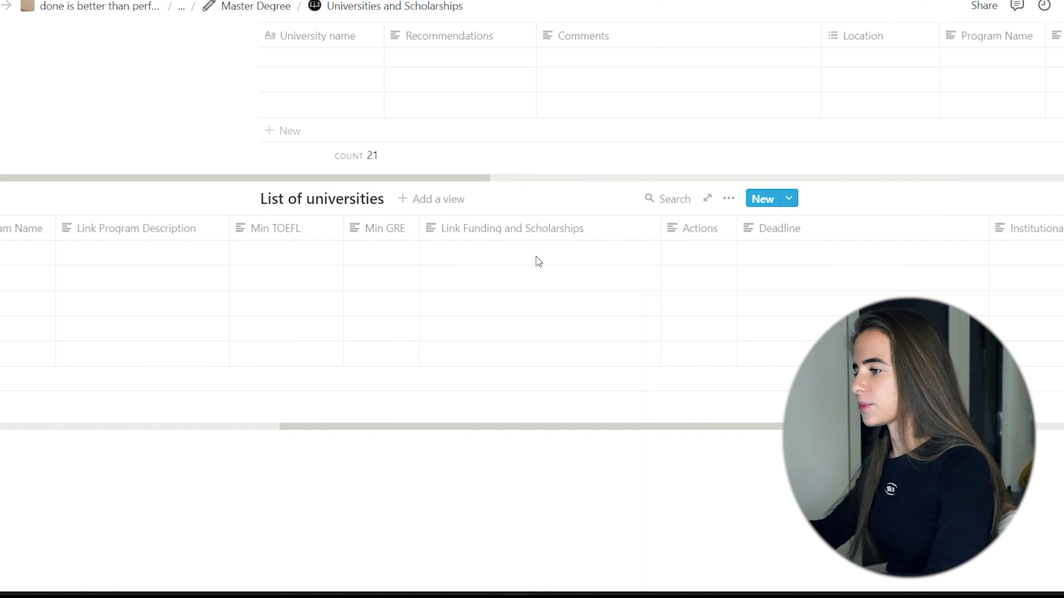
left_click(677, 251)
key("Escape")
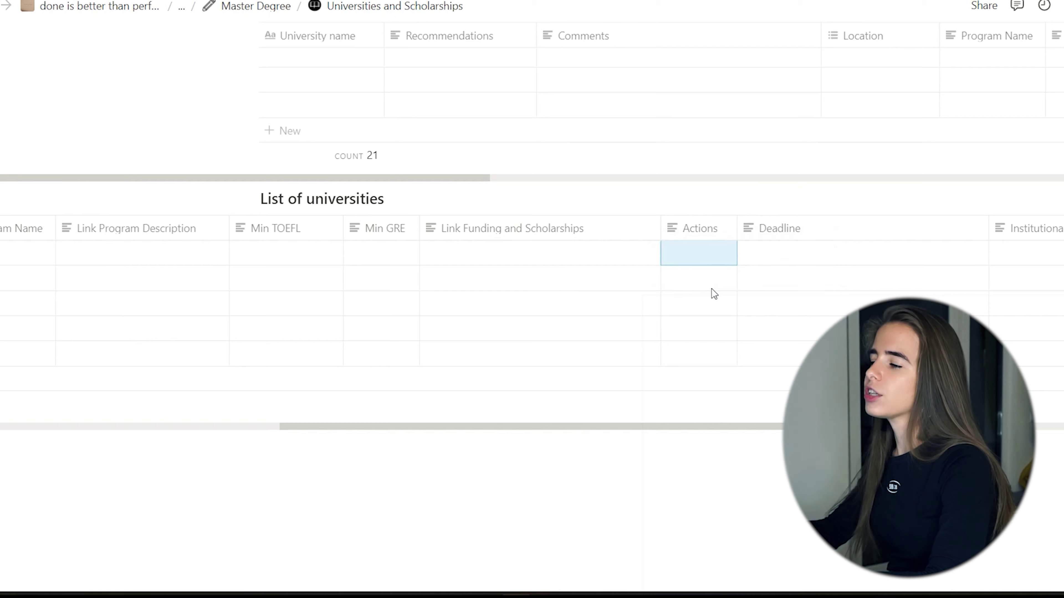
Step: Examine the remaining Deadline, Institutional Code and Contact Person fields of the List of universities table
scroll(714, 293, "right", 6)
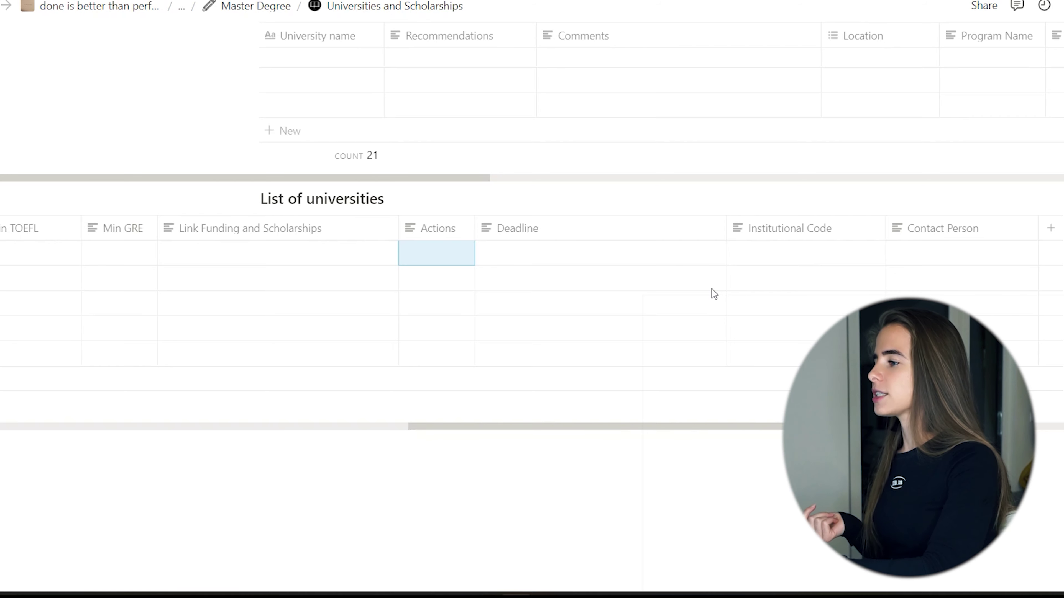
left_click(656, 258)
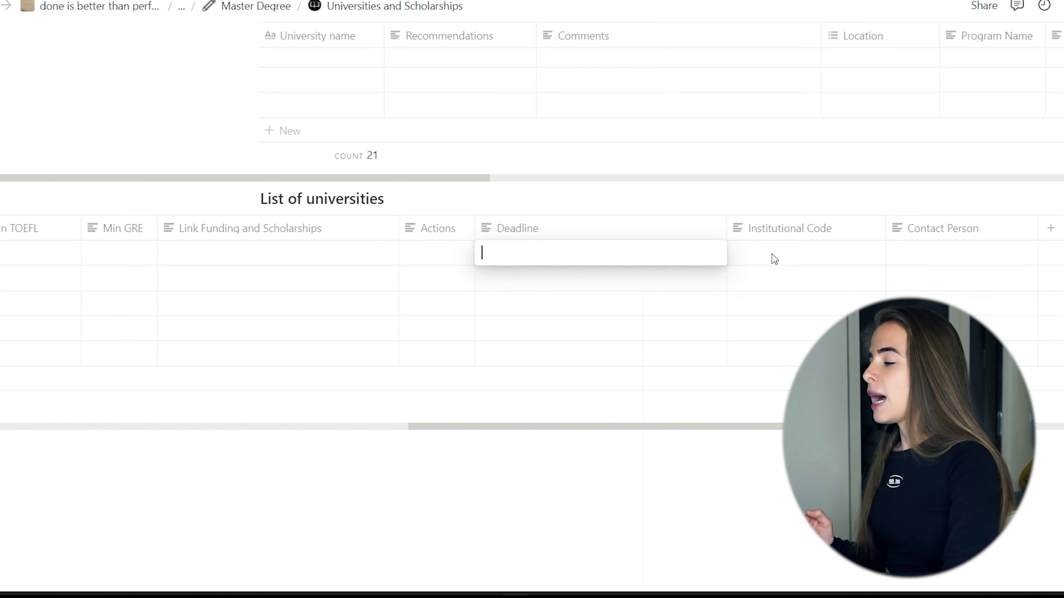
key("Escape")
scroll(810, 321, "right", 5)
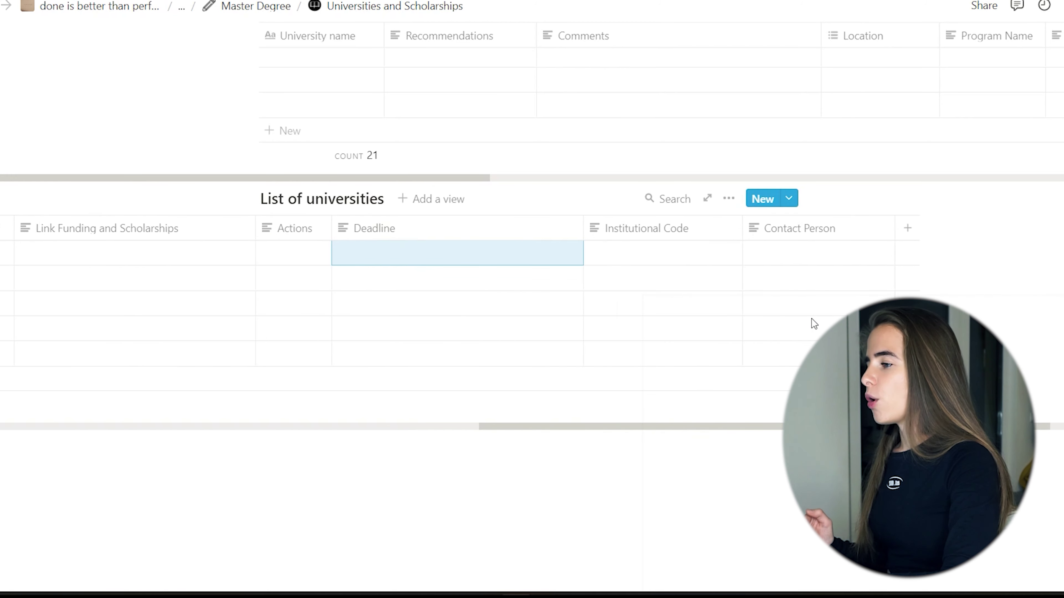
left_click(643, 261)
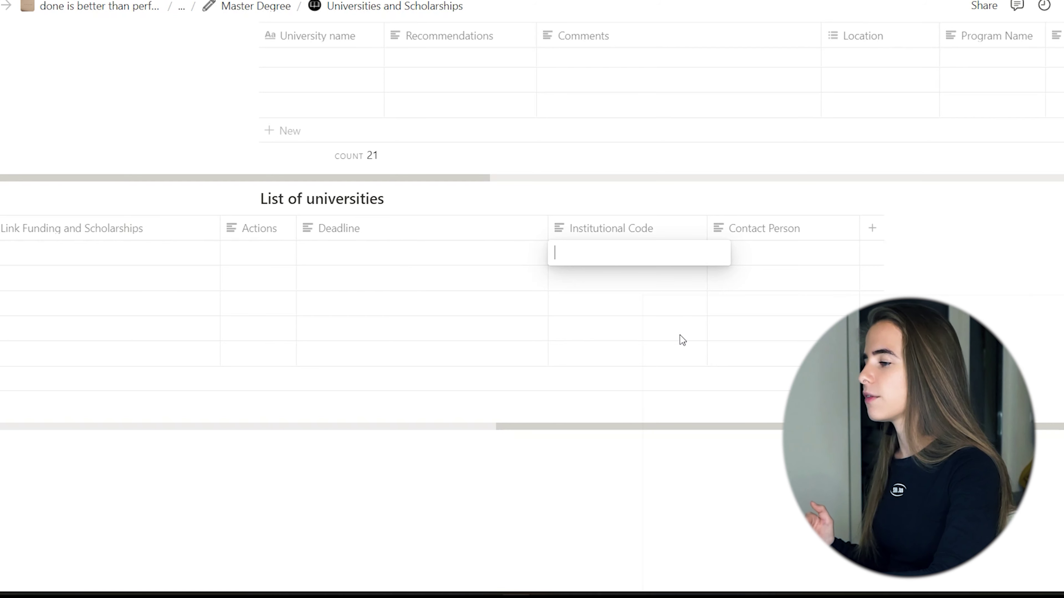
key("Escape")
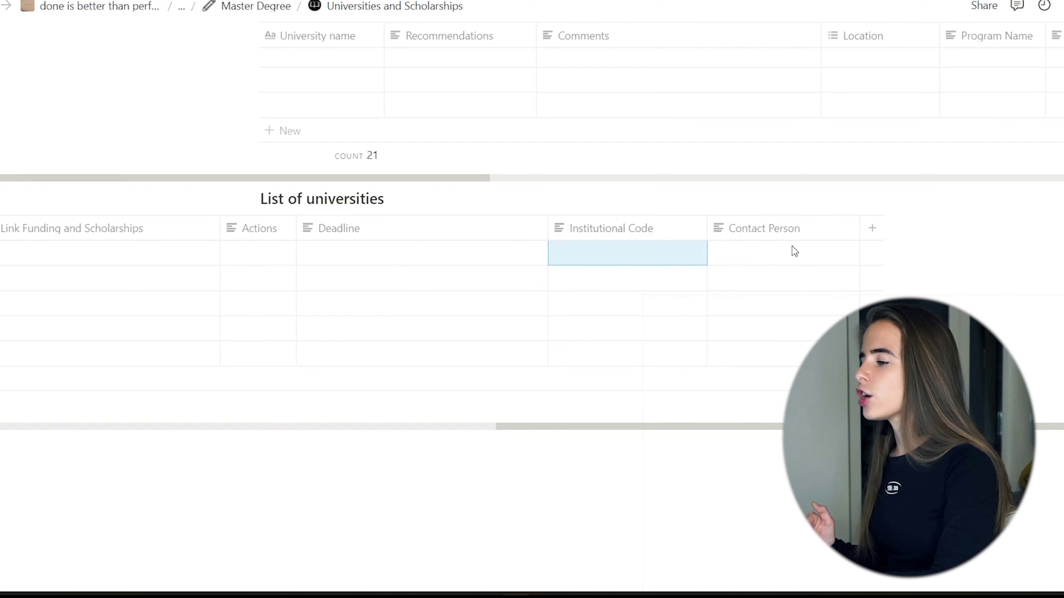
left_click(790, 252)
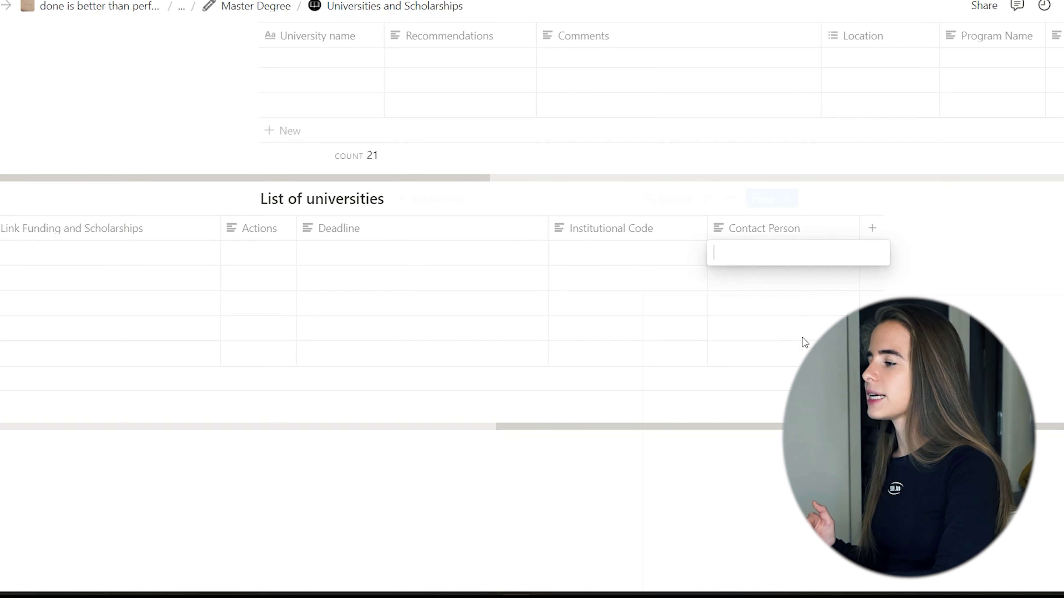
key("Escape")
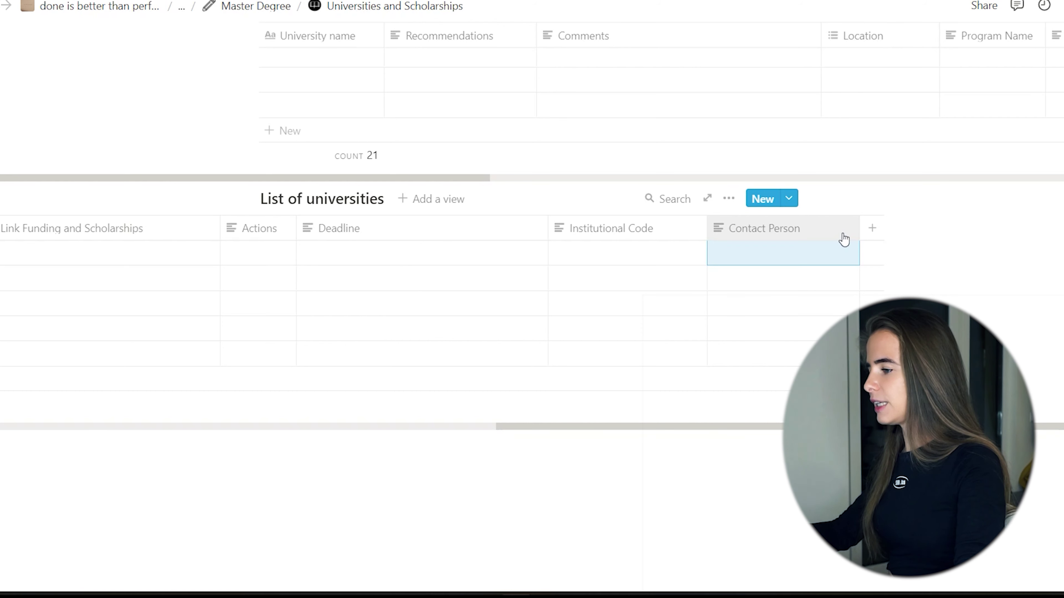
left_click_drag(559, 423, 430, 428)
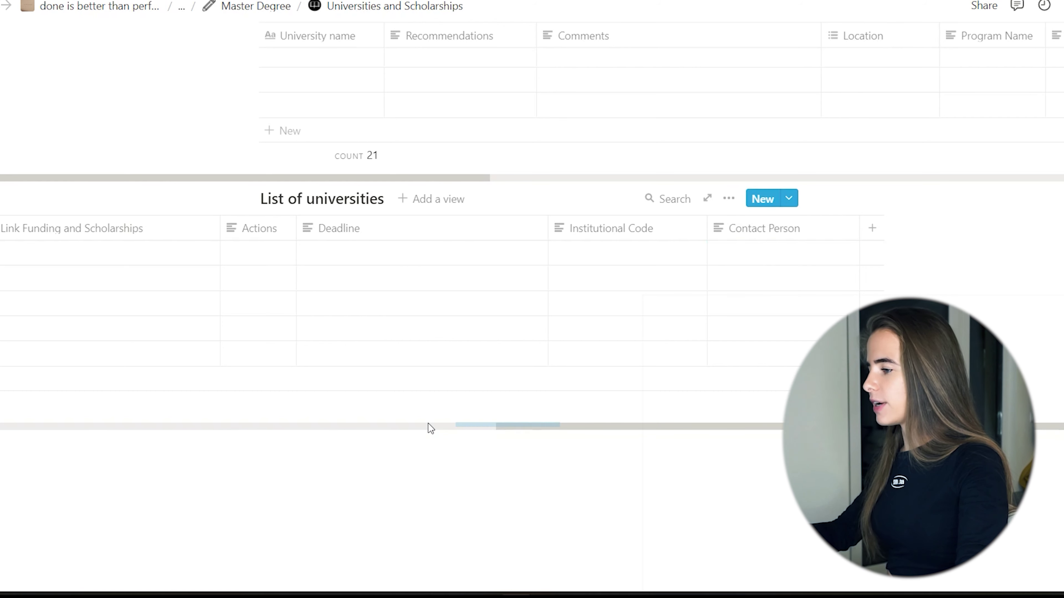
left_click_drag(528, 425, 50, 380)
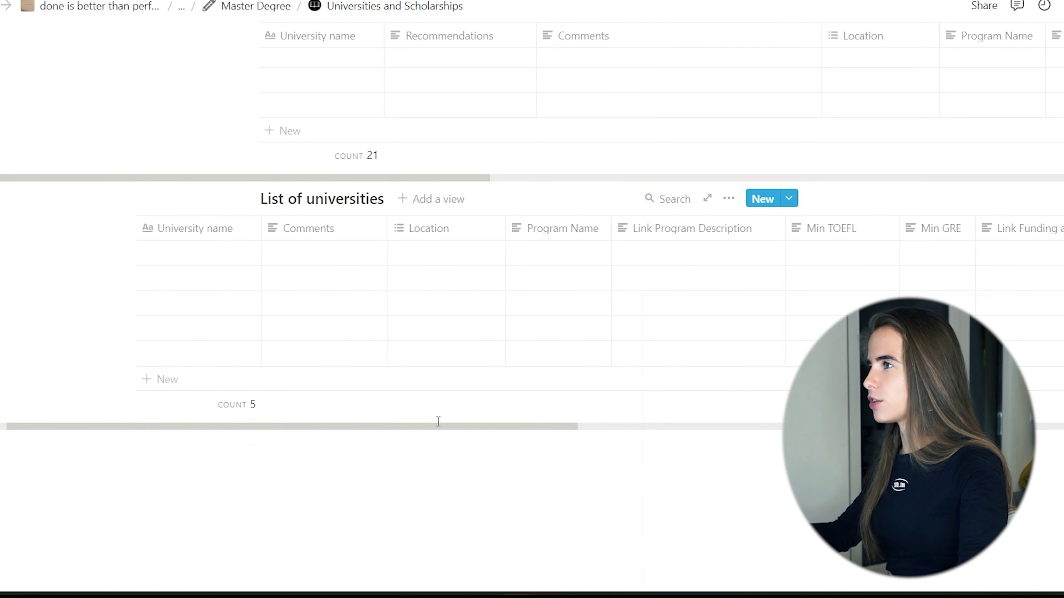
Step: Switch to the U.S. News business school rankings in the browser and go back to the start of the entrepreneurship list
key("alt+Tab")
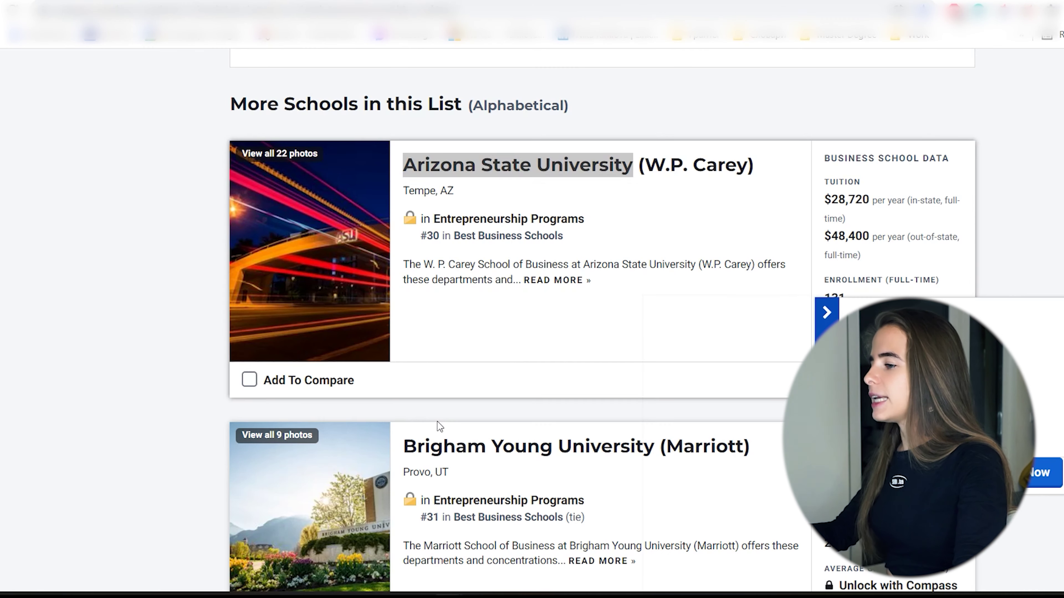
scroll(695, 421, "up", 5)
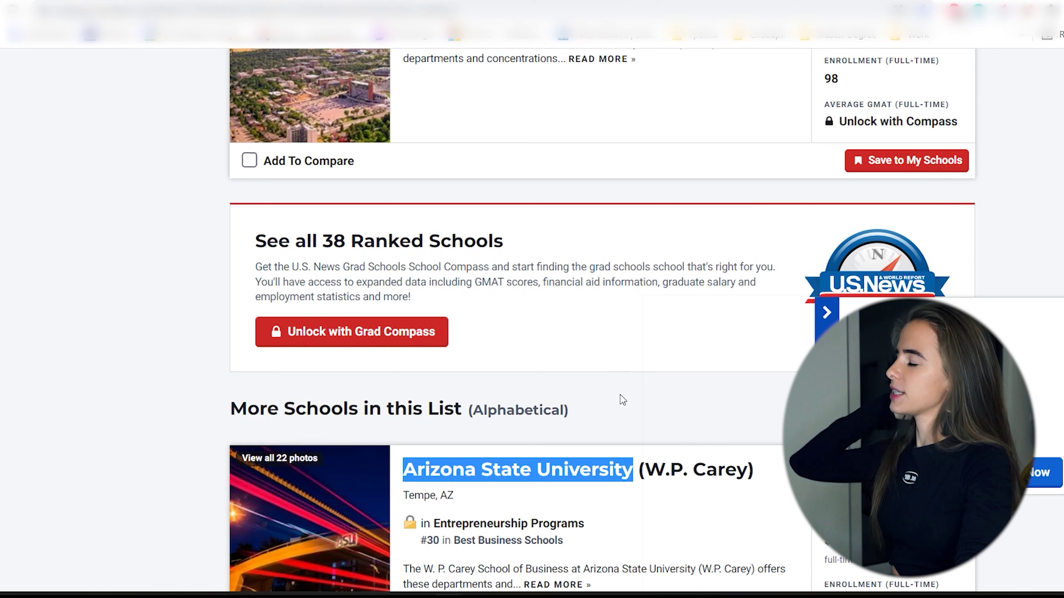
scroll(621, 387, "up", 7)
scroll(622, 400, "up", 9)
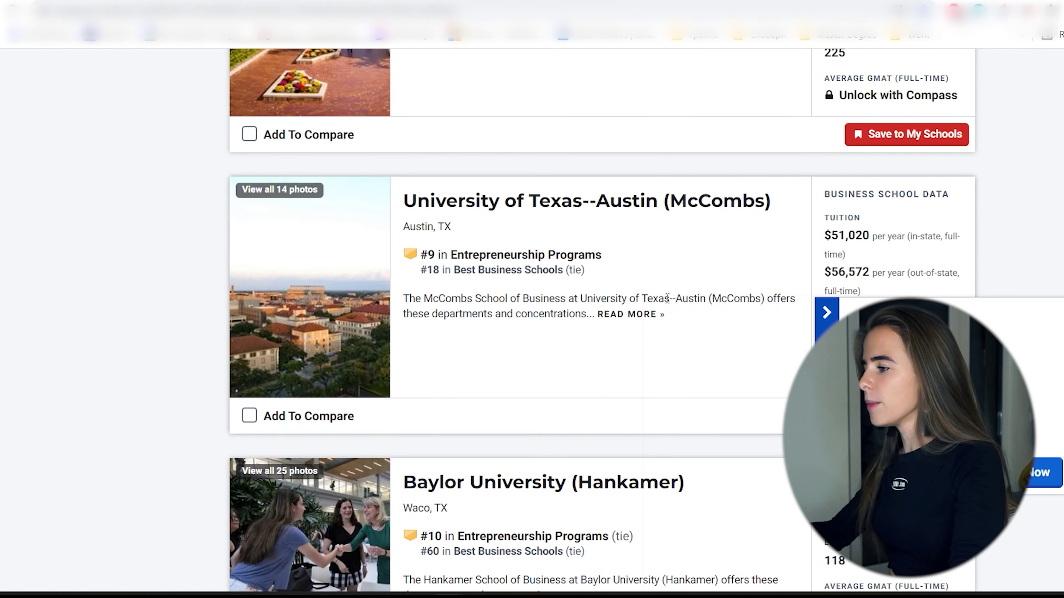
scroll(667, 297, "up", 12)
scroll(667, 298, "up", 14)
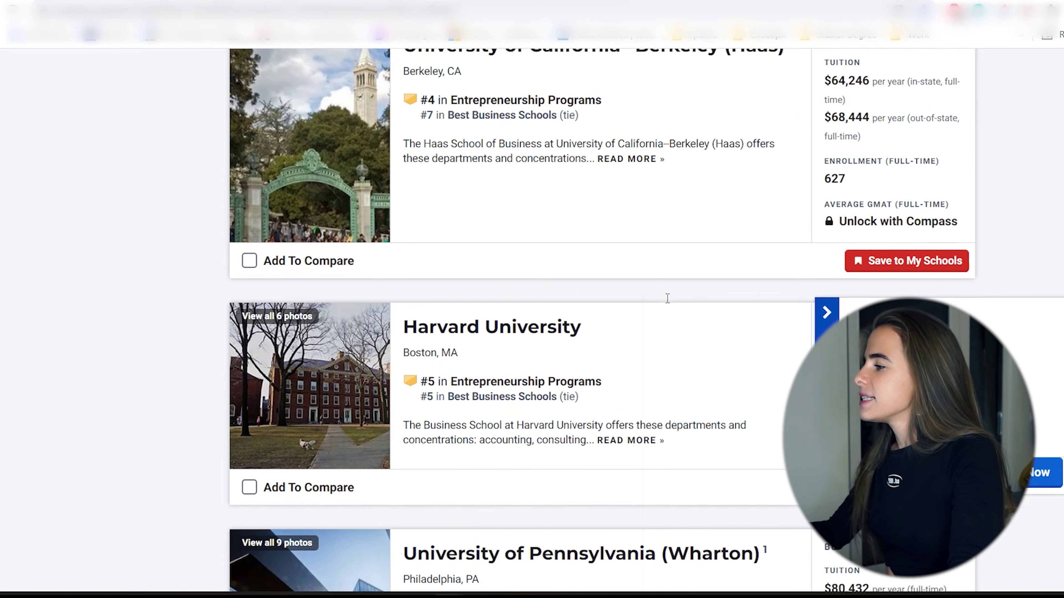
scroll(667, 298, "up", 4)
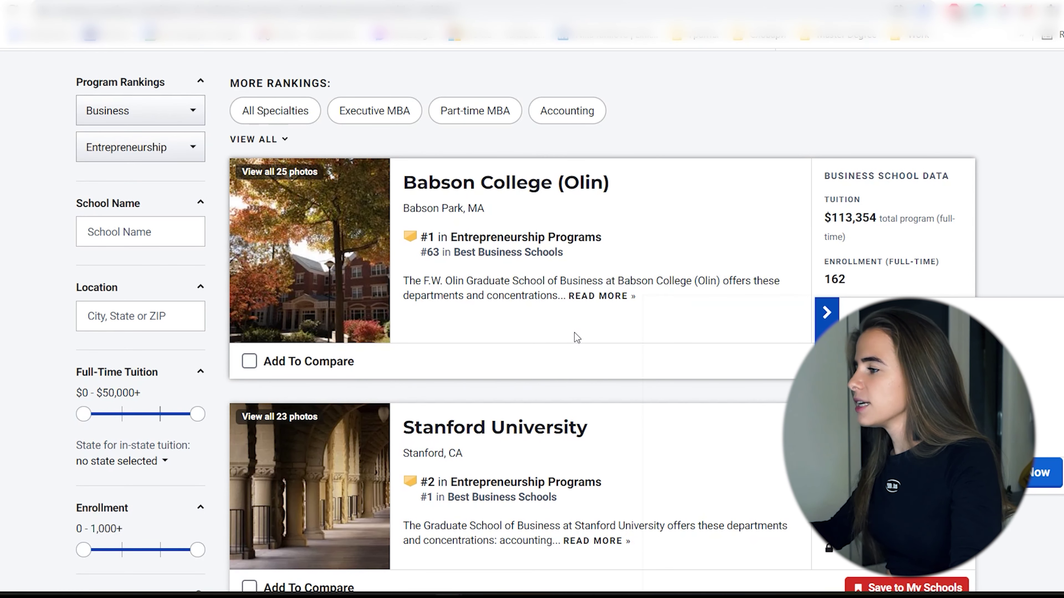
scroll(577, 337, "up", 4)
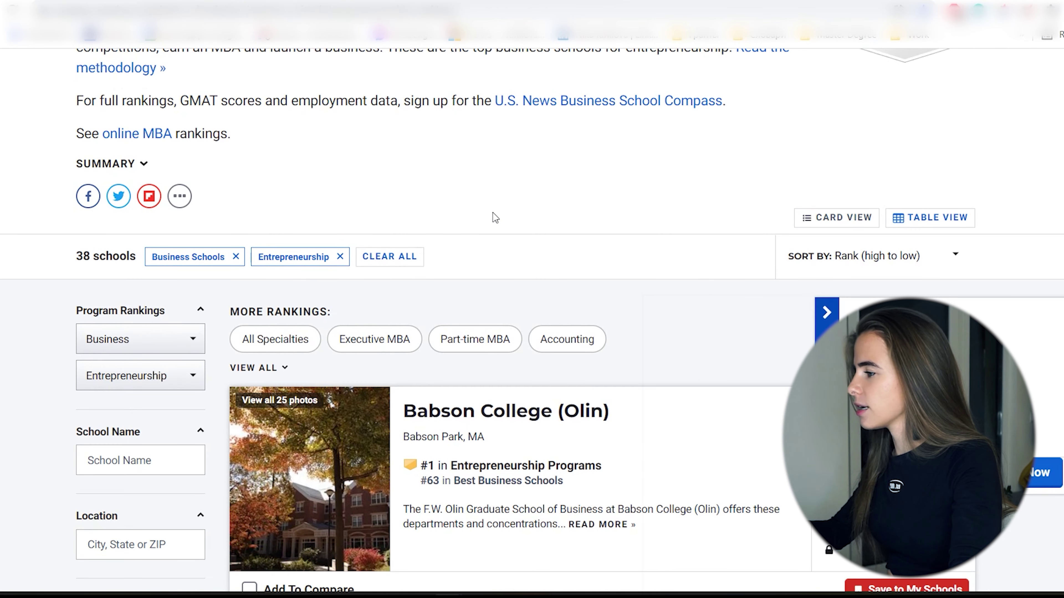
Step: Look through the top-ranked entrepreneurship schools, reviewing each one's location, ranking and tuition
scroll(339, 202, "down", 3)
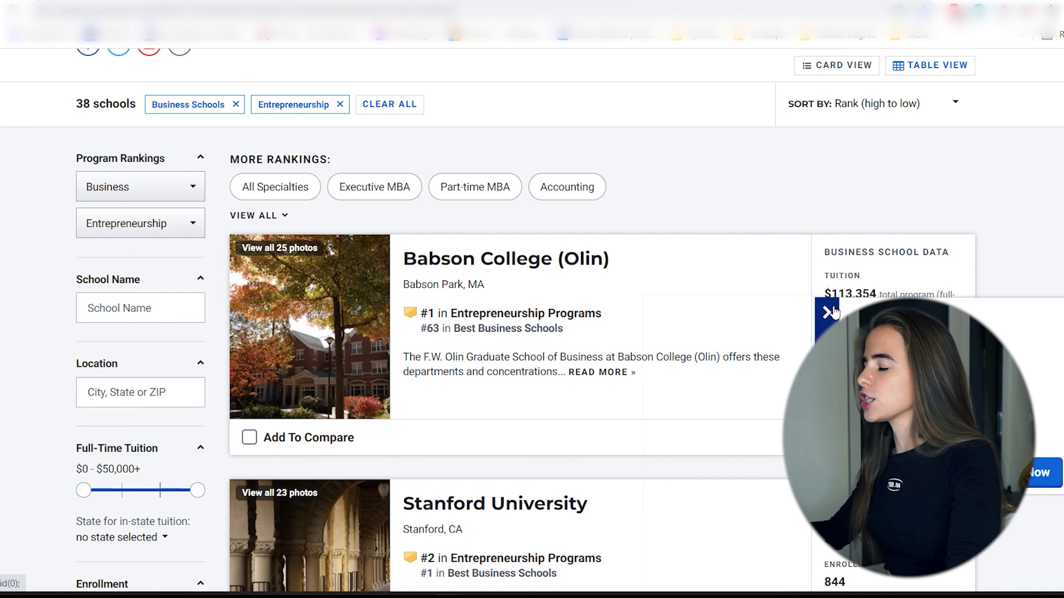
scroll(759, 201, "down", 2)
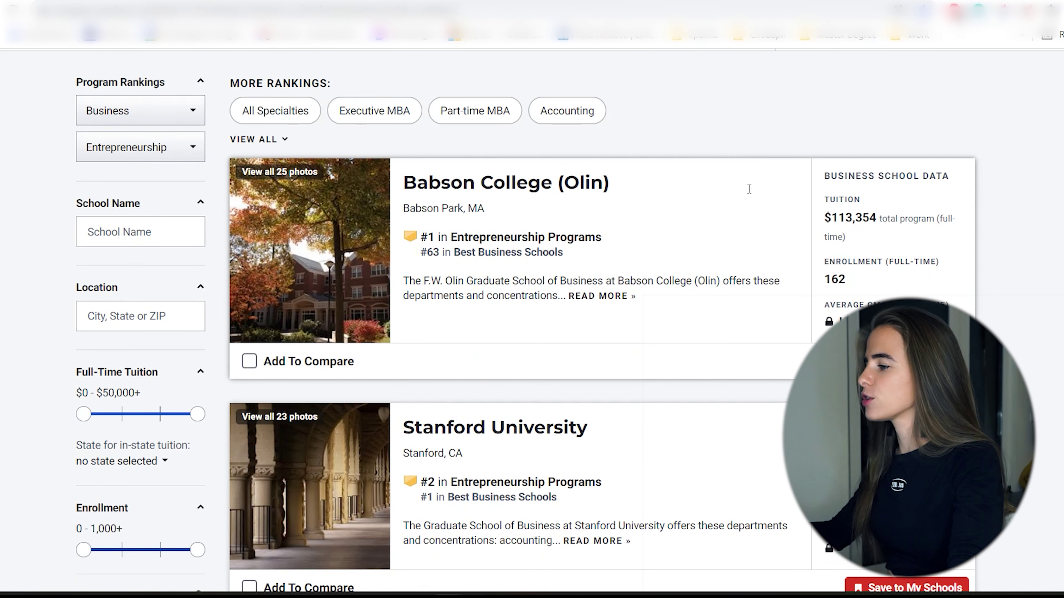
scroll(729, 239, "down", 2)
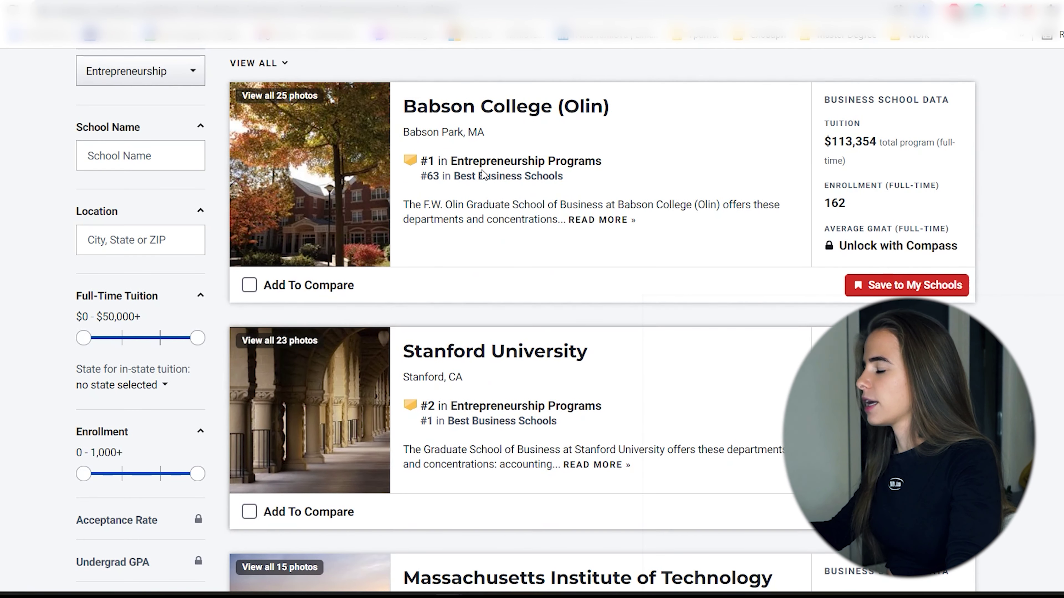
scroll(771, 326, "down", 7)
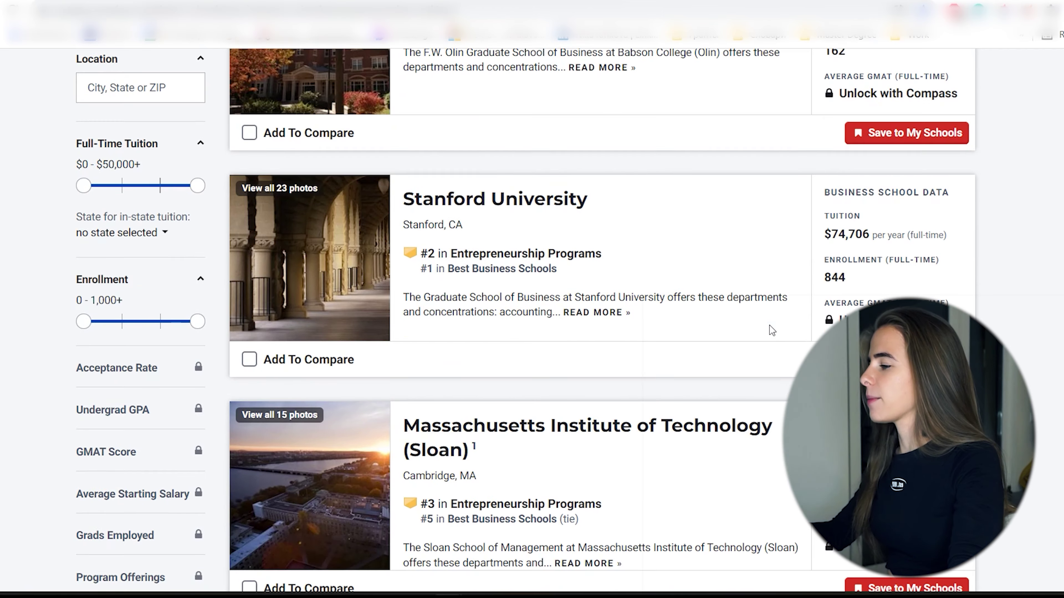
scroll(771, 326, "down", 10)
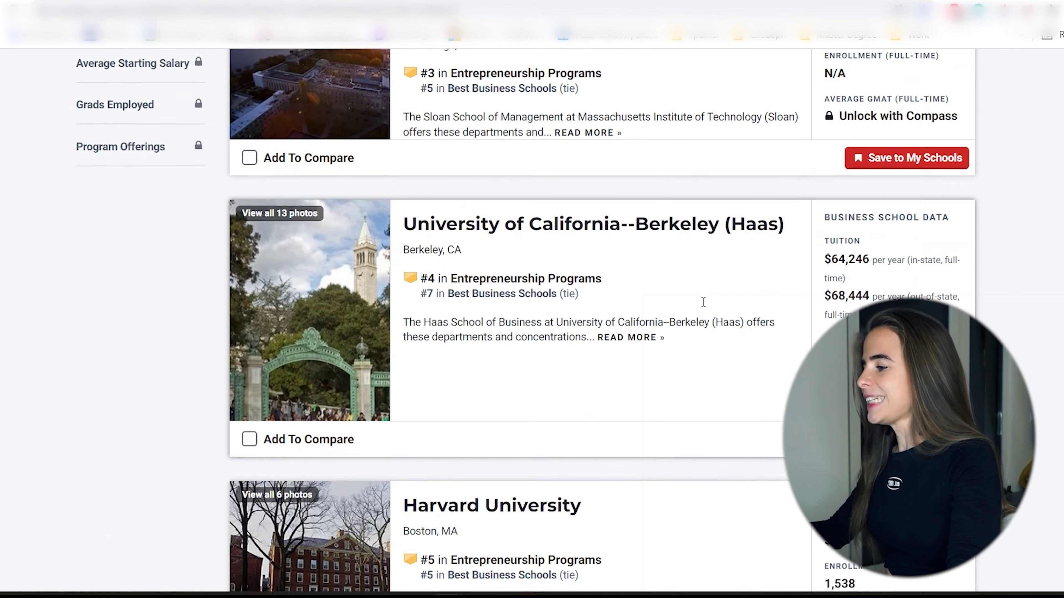
scroll(704, 307, "down", 14)
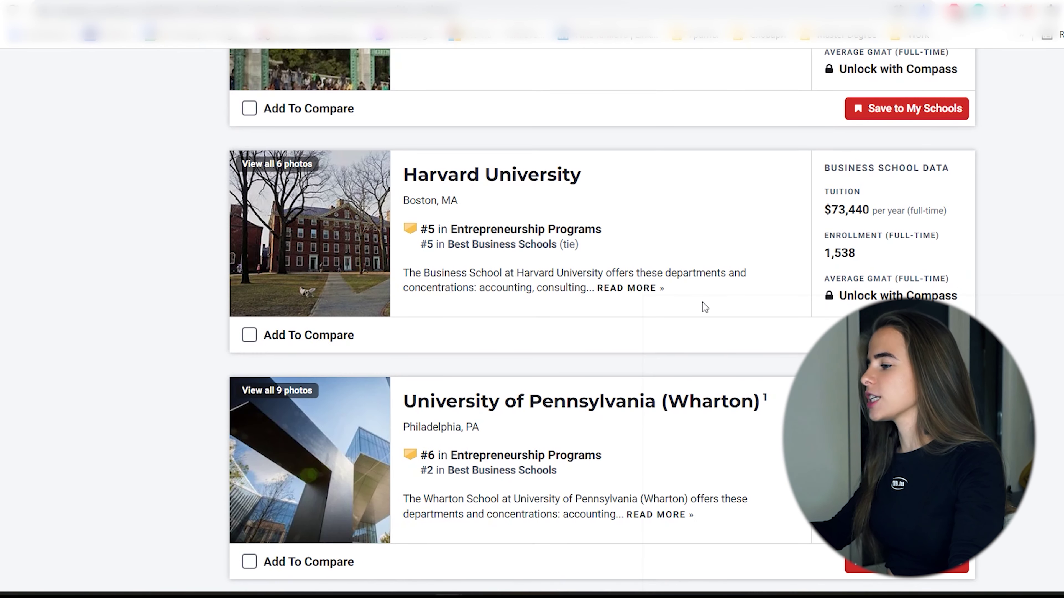
Step: Look through the rest of the ranked entrepreneurship schools as far as Arizona State University in the alphabetical list of more schools
scroll(705, 307, "down", 20)
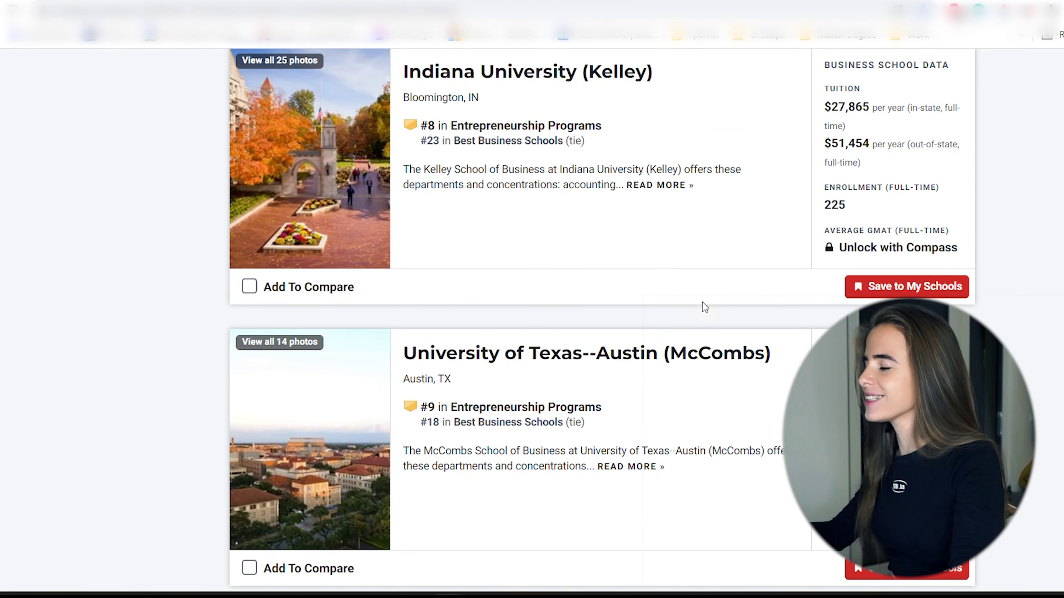
scroll(704, 307, "down", 20)
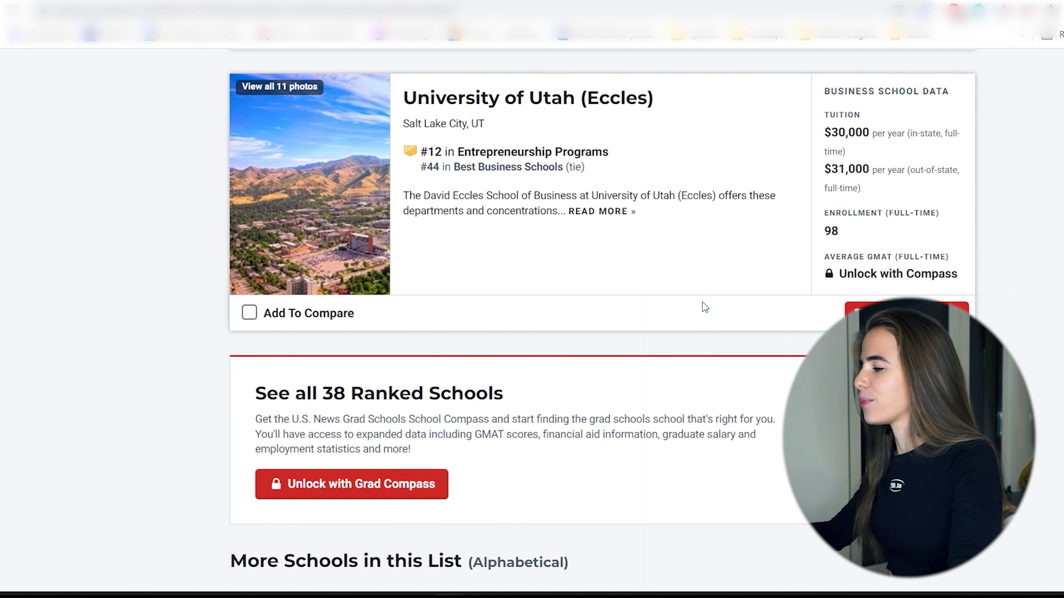
scroll(704, 307, "down", 1)
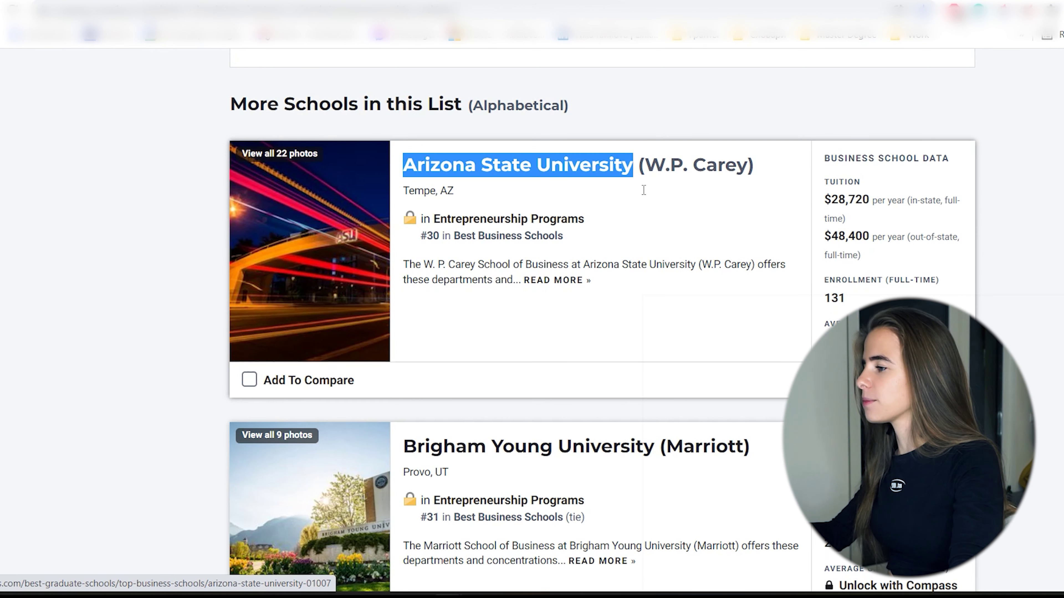
left_click(433, 187)
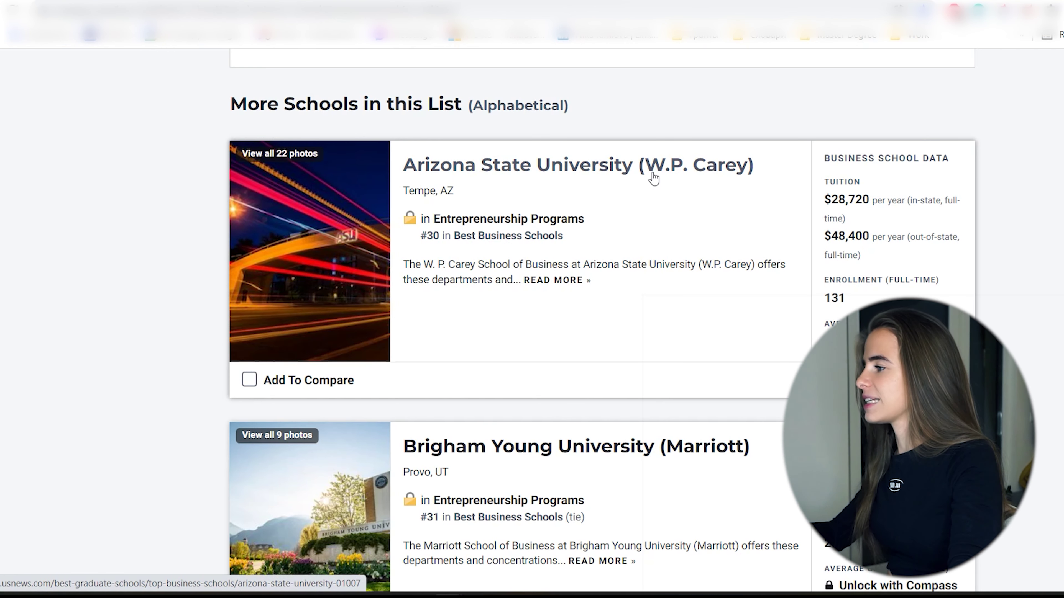
Step: Switch to the Google results for "arizona state university" and open the university's official website
key("ctrl+Tab")
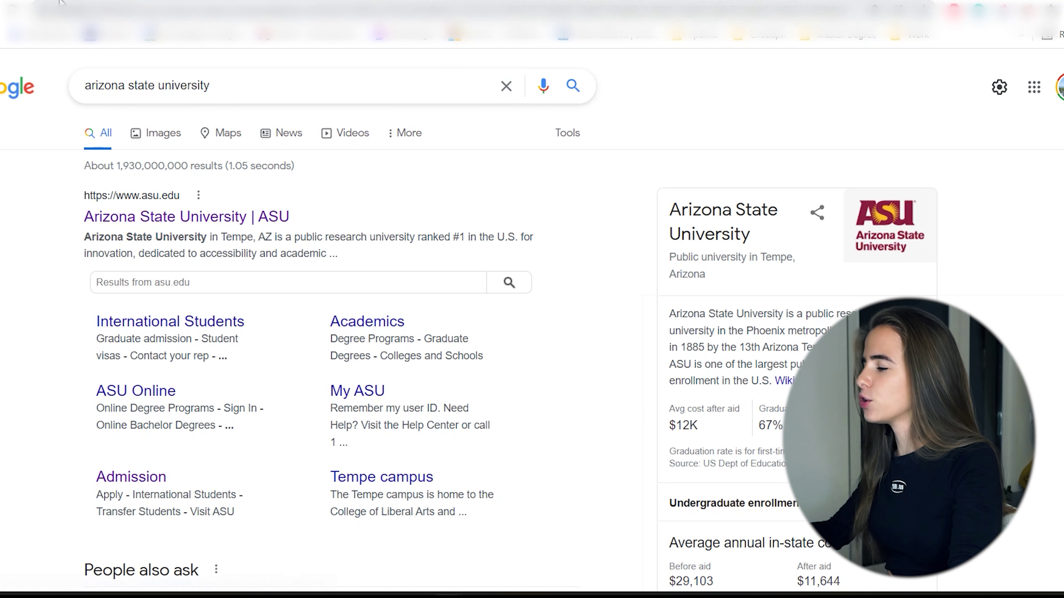
key("ctrl+shift+Tab")
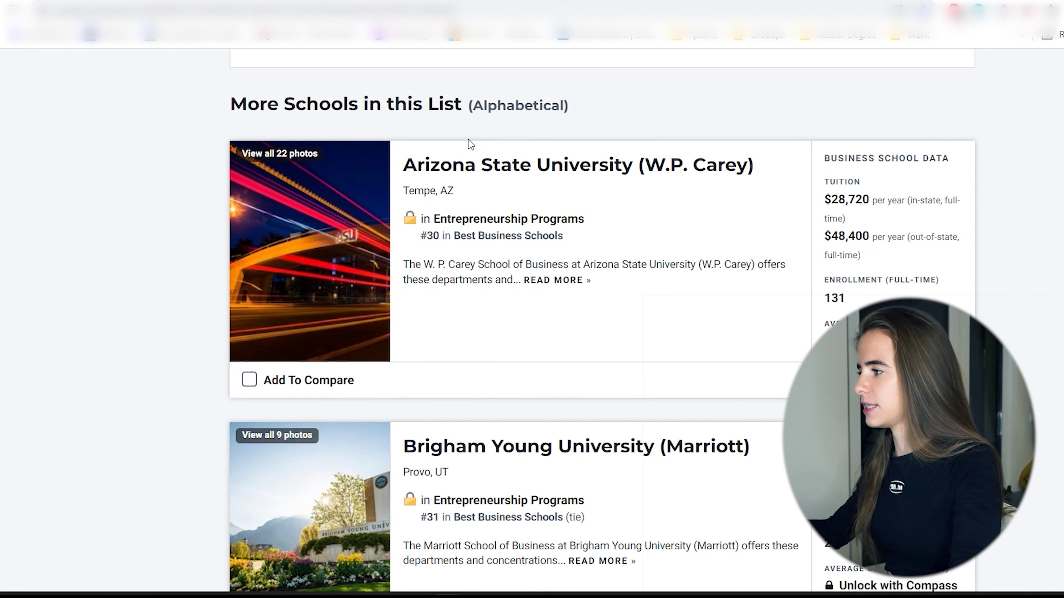
left_click(90, 12)
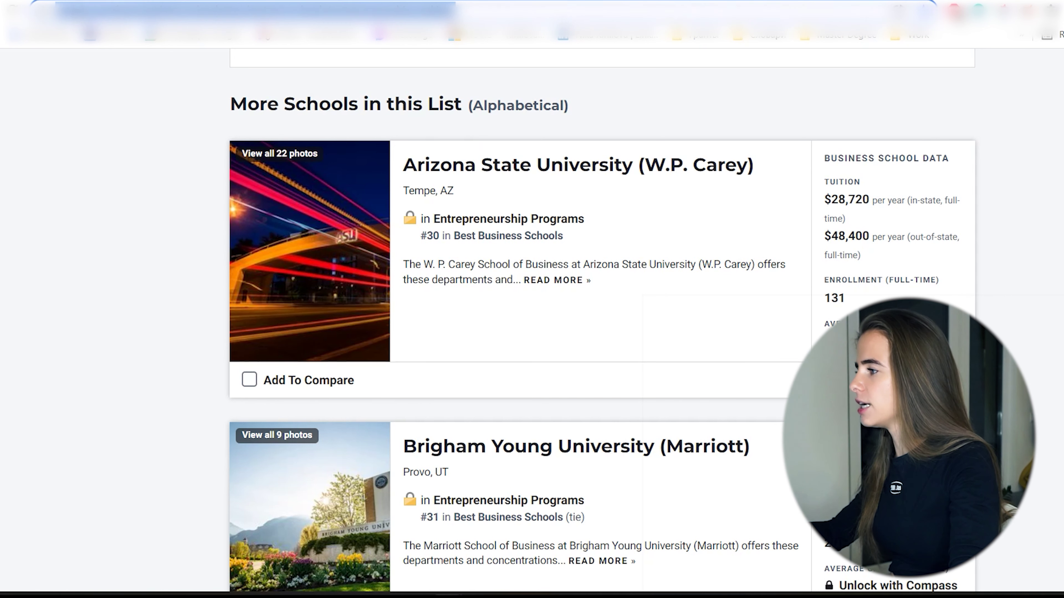
left_click(74, 234)
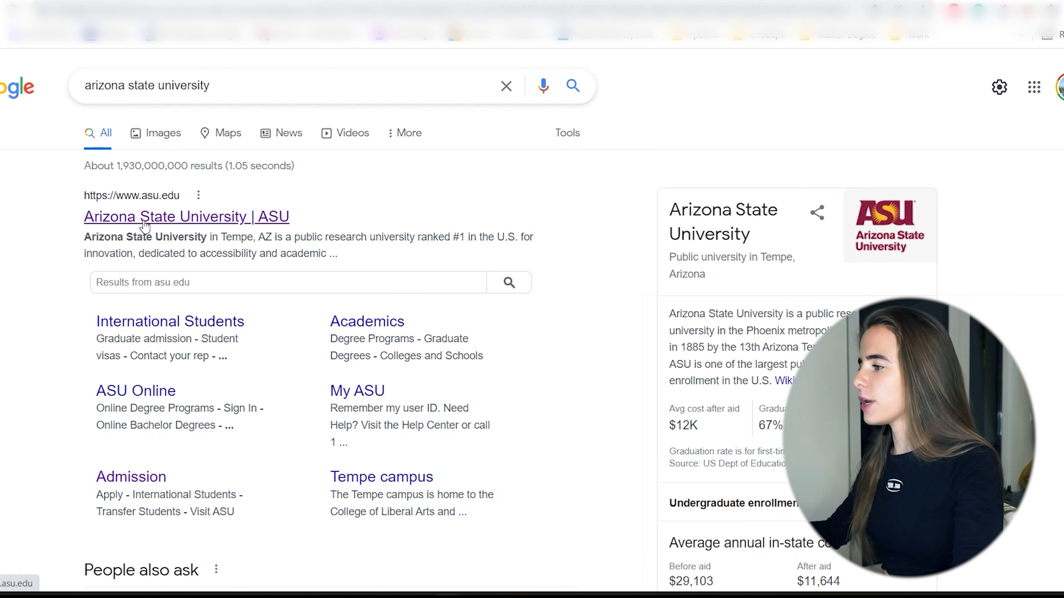
left_click(159, 230)
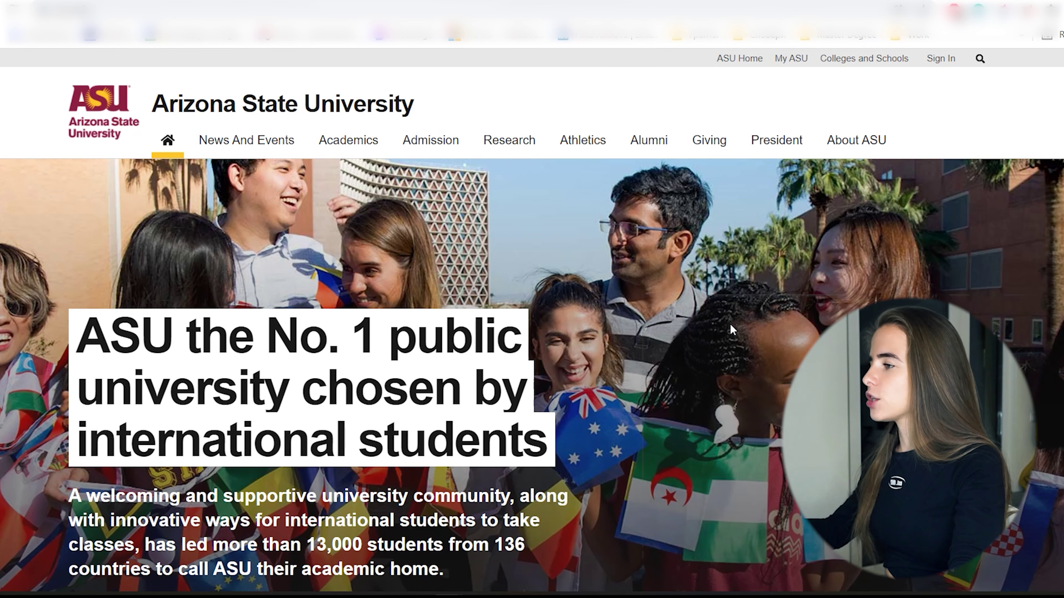
Step: Find the section for future students on the ASU homepage and open the graduate student page
scroll(730, 325, "down", 10)
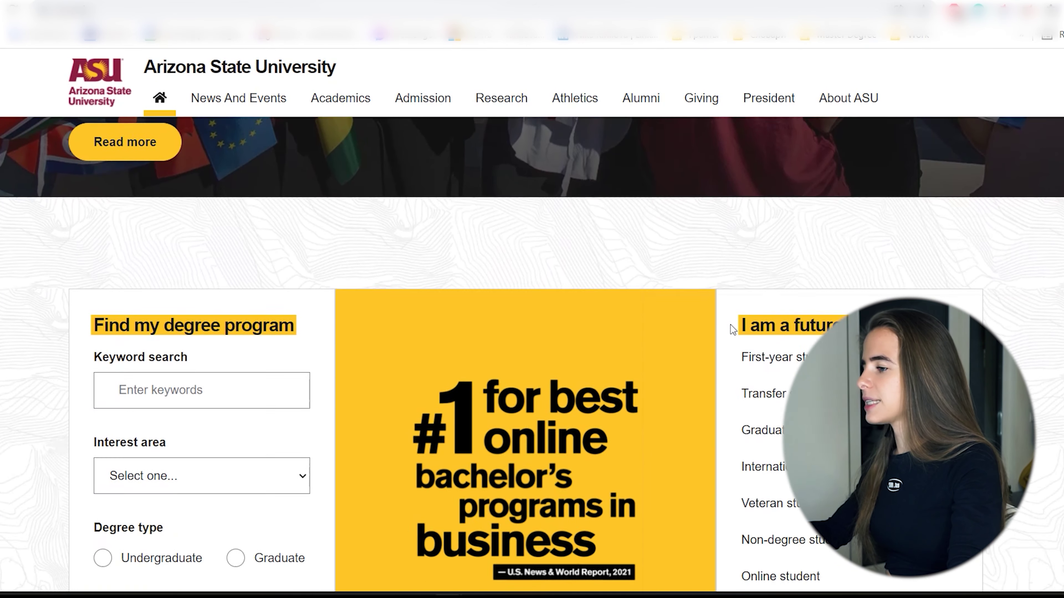
scroll(731, 325, "down", 5)
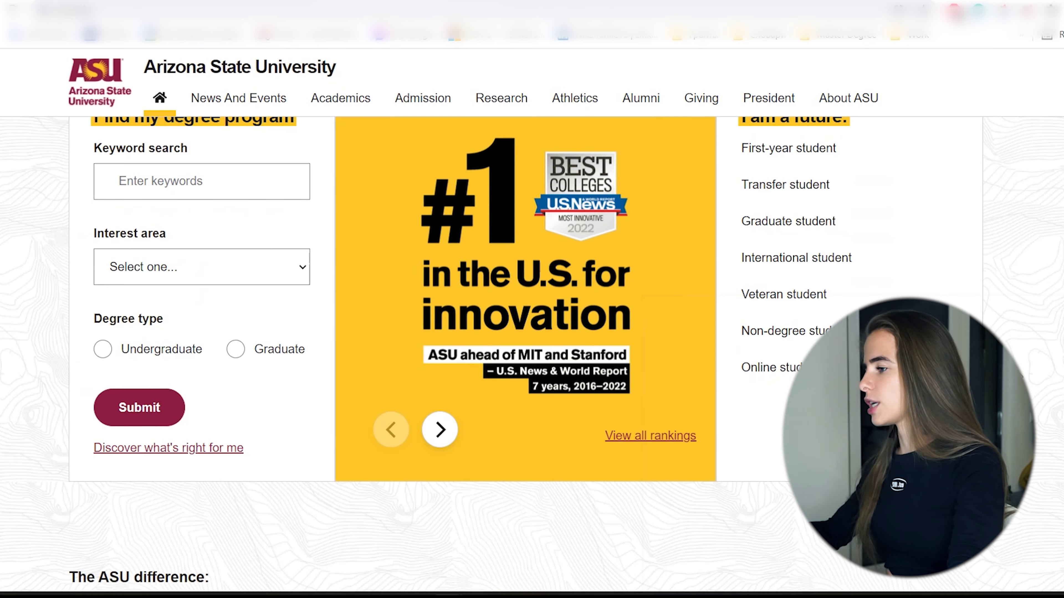
scroll(1036, 358, "up", 4)
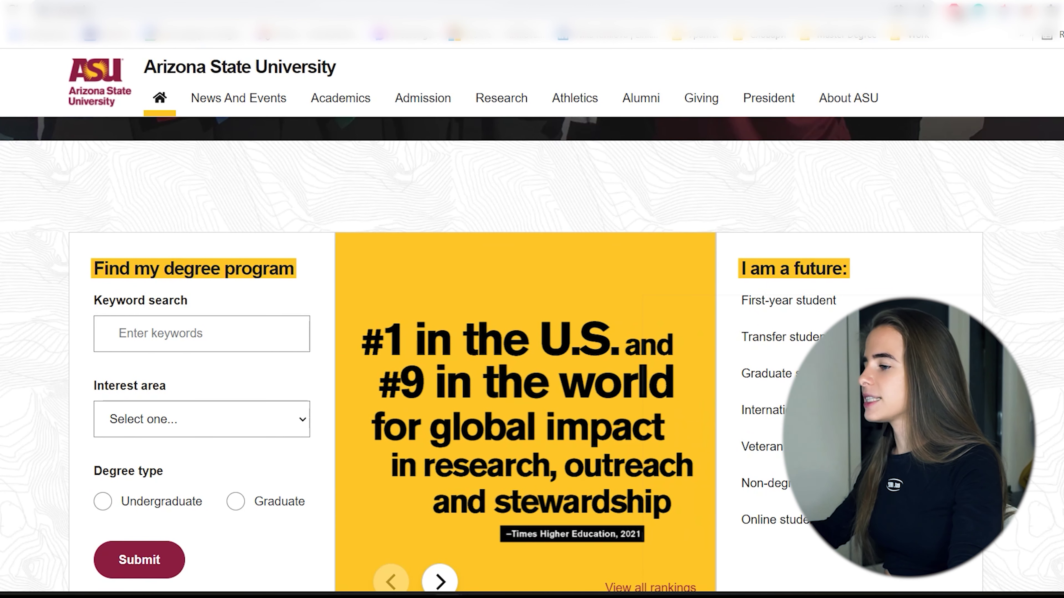
left_click(817, 374)
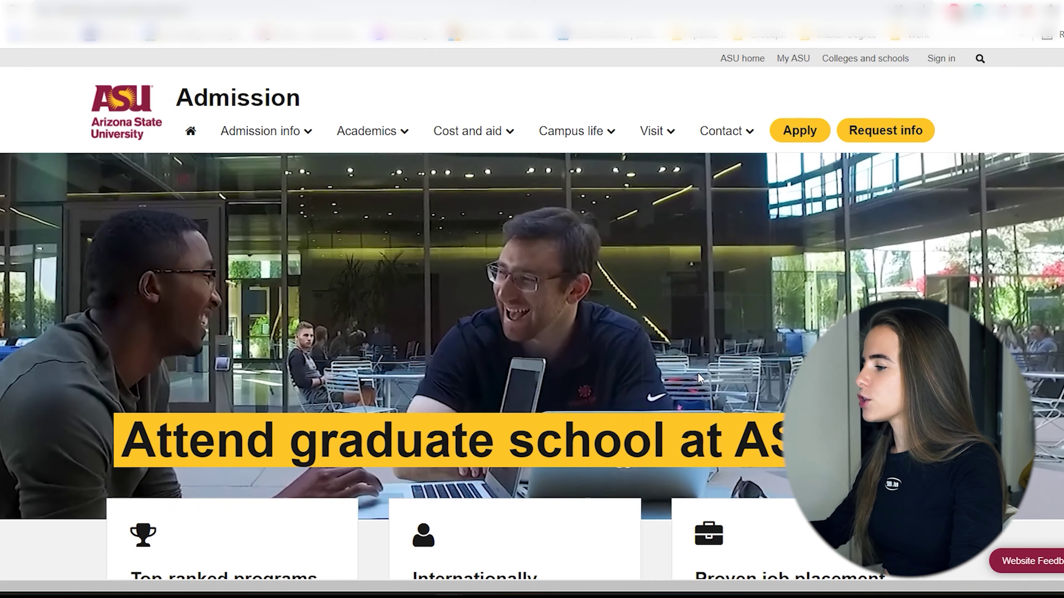
Step: Review the graduate admission page down to its additional graduate resources and open the graduate degrees listing from Graduate programs
scroll(699, 375, "down", 5)
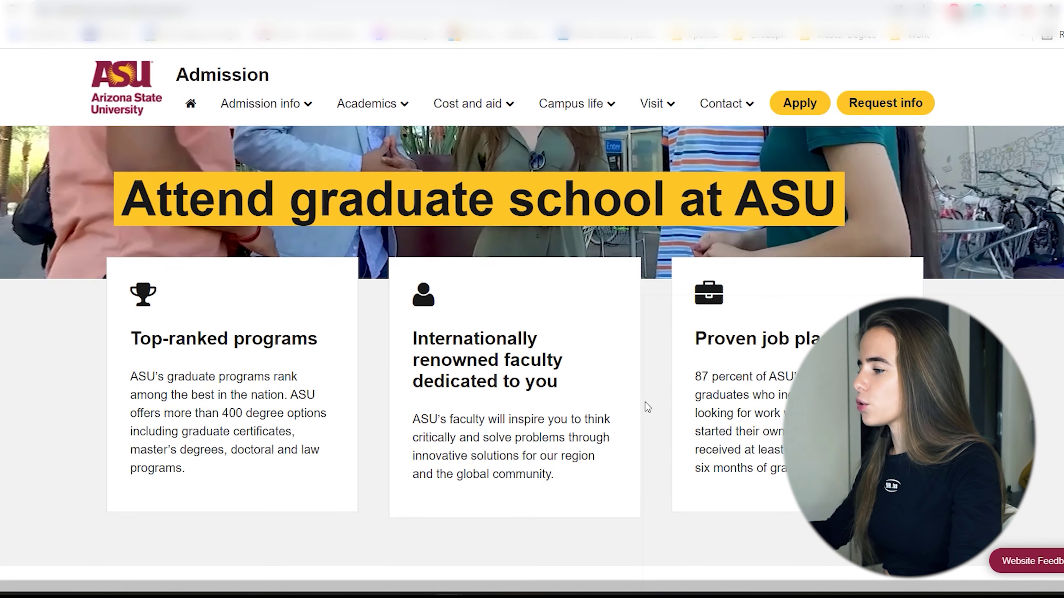
scroll(644, 406, "down", 8)
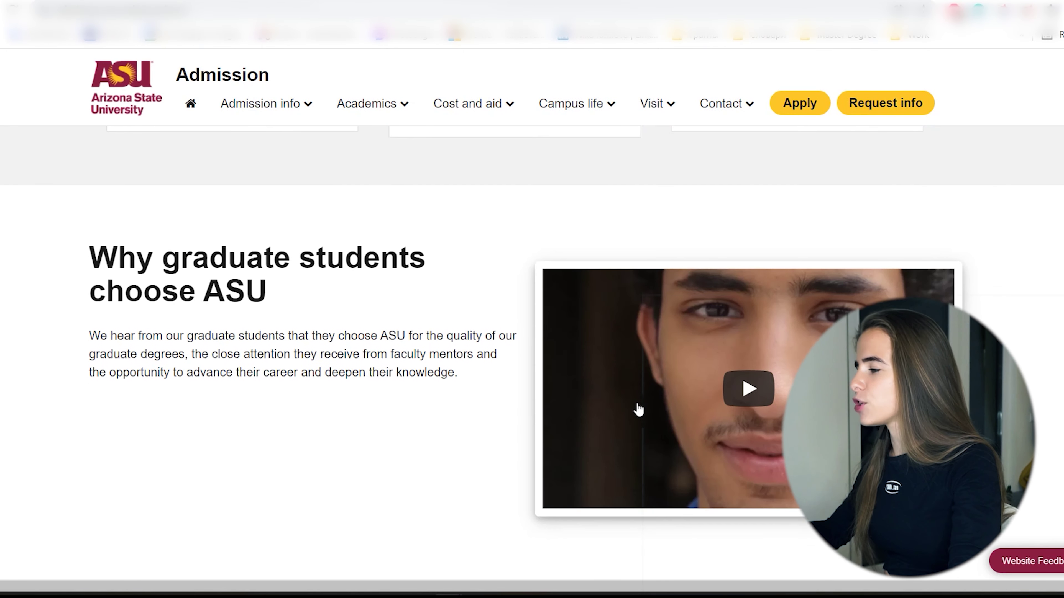
scroll(495, 352, "down", 10)
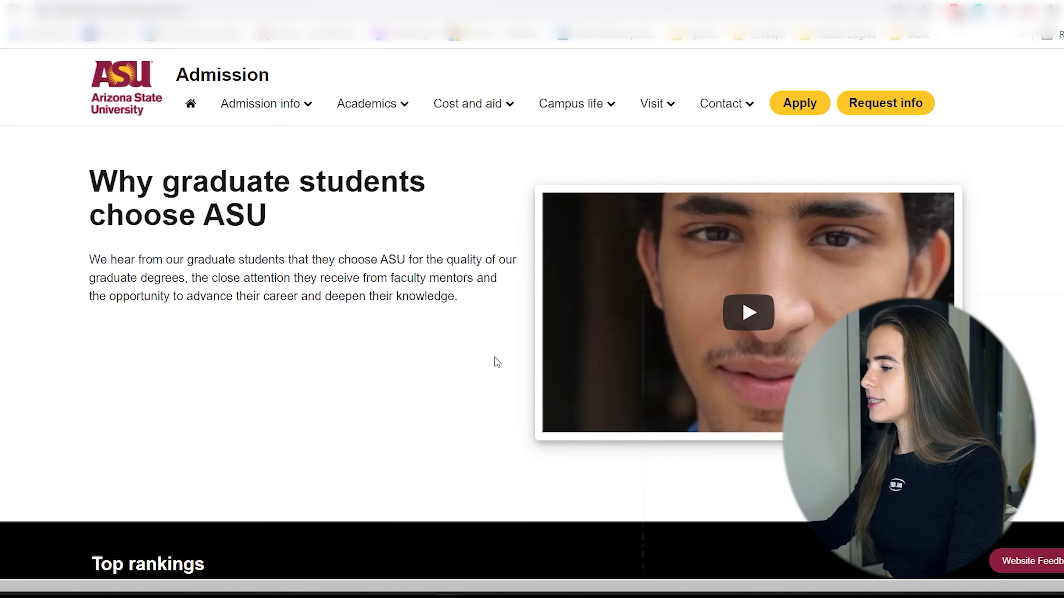
scroll(497, 361, "down", 6)
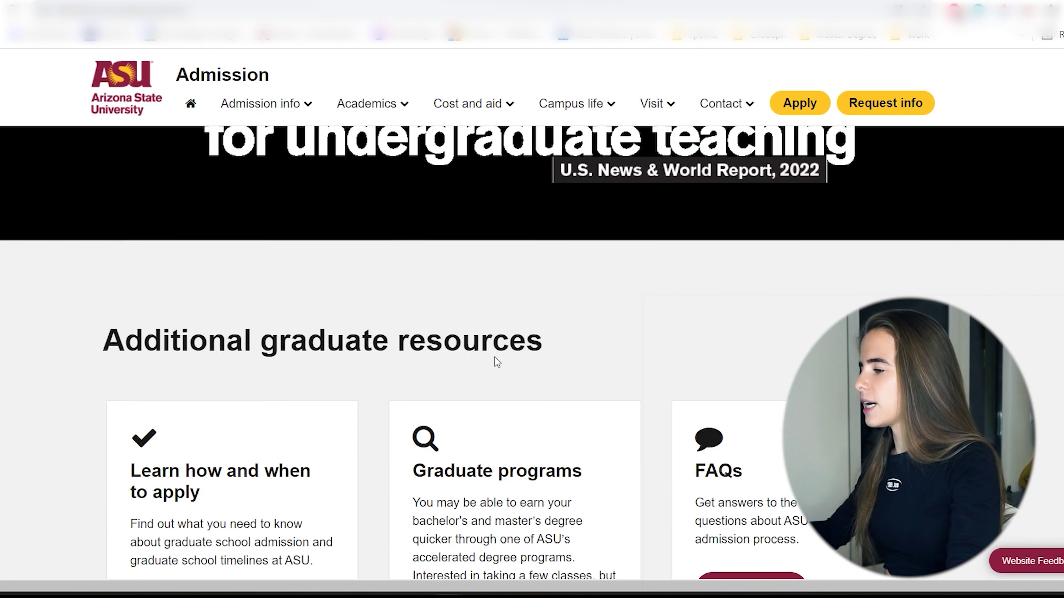
scroll(644, 281, "down", 2)
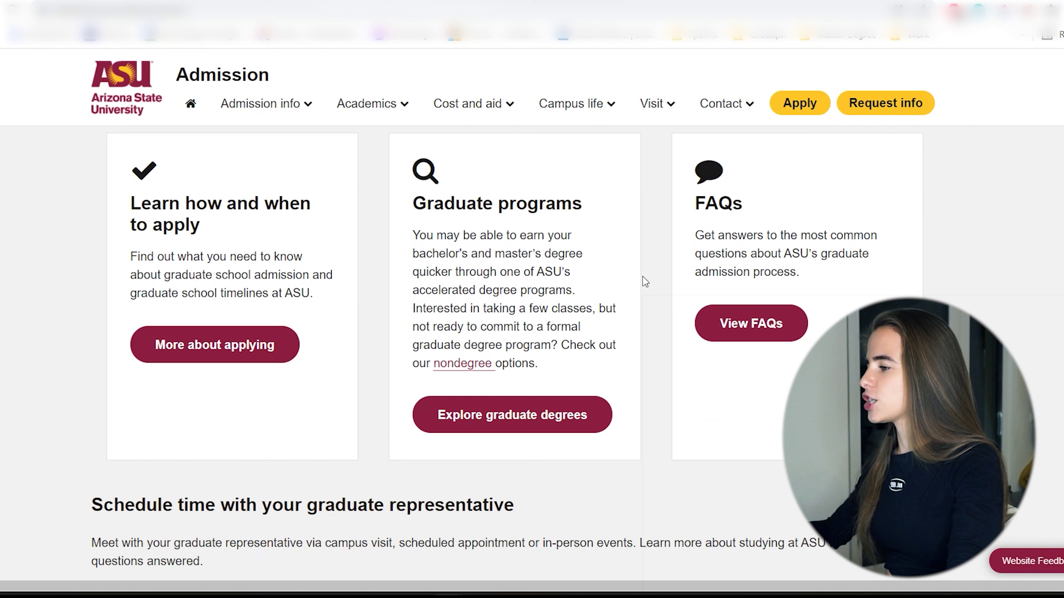
left_click_drag(415, 205, 594, 203)
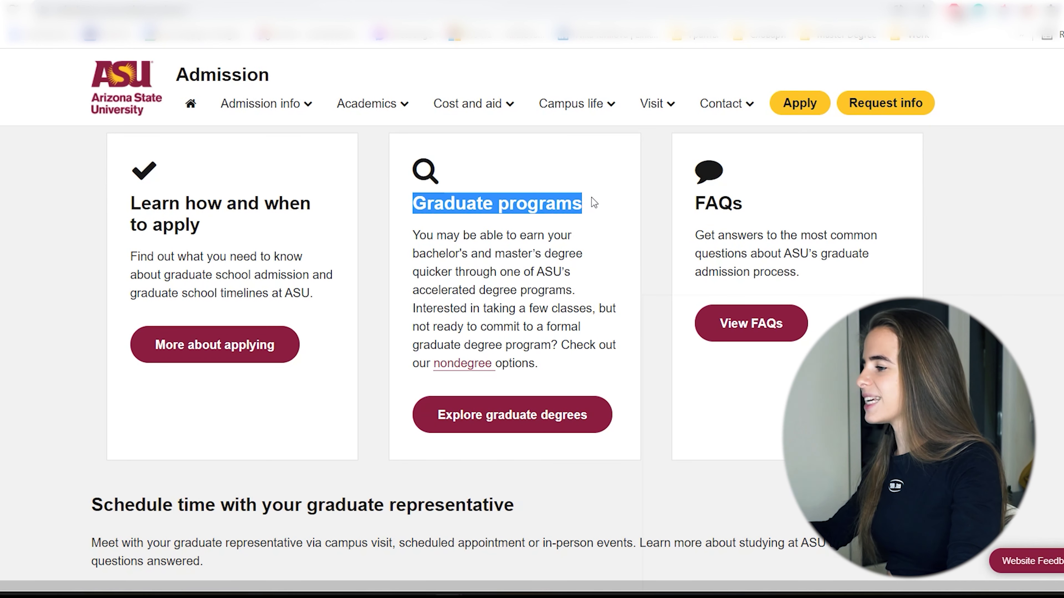
left_click(530, 205)
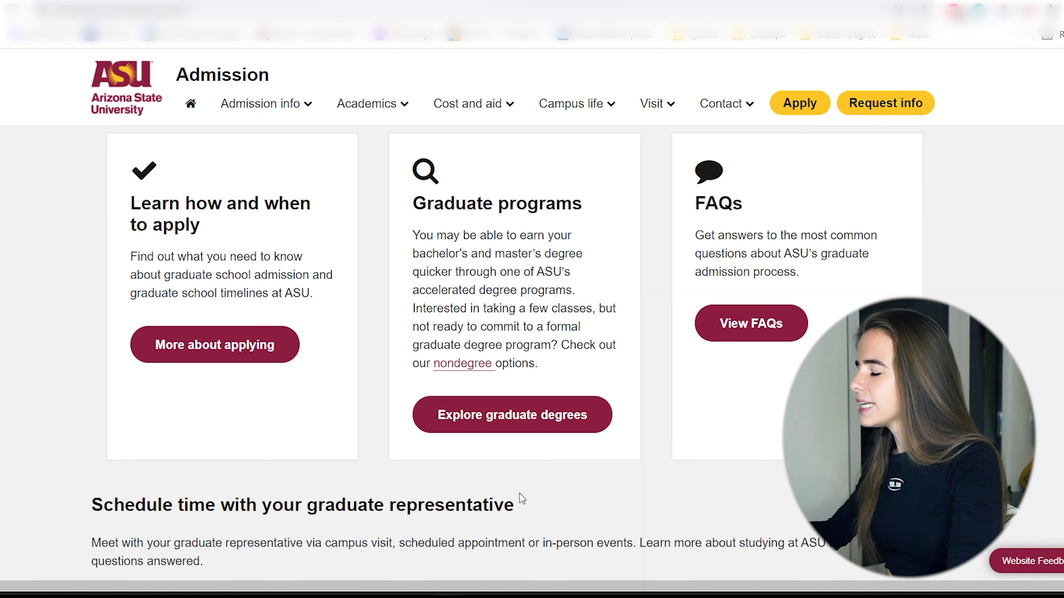
left_click(508, 427)
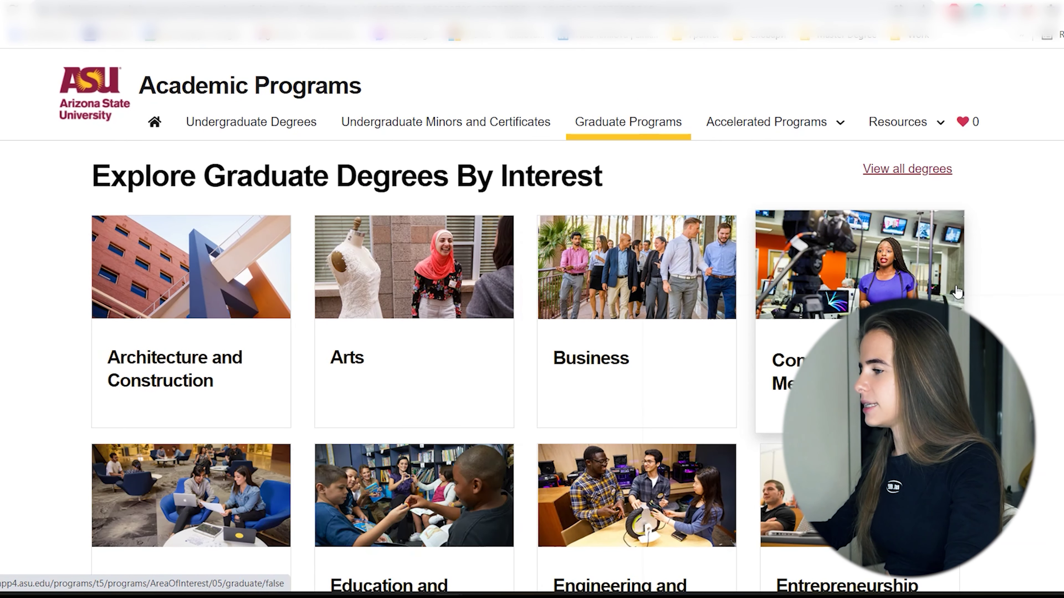
Step: Look through all the interest areas under which ASU's graduate degrees are grouped, from Architecture and Construction to STEM
scroll(537, 294, "down", 5)
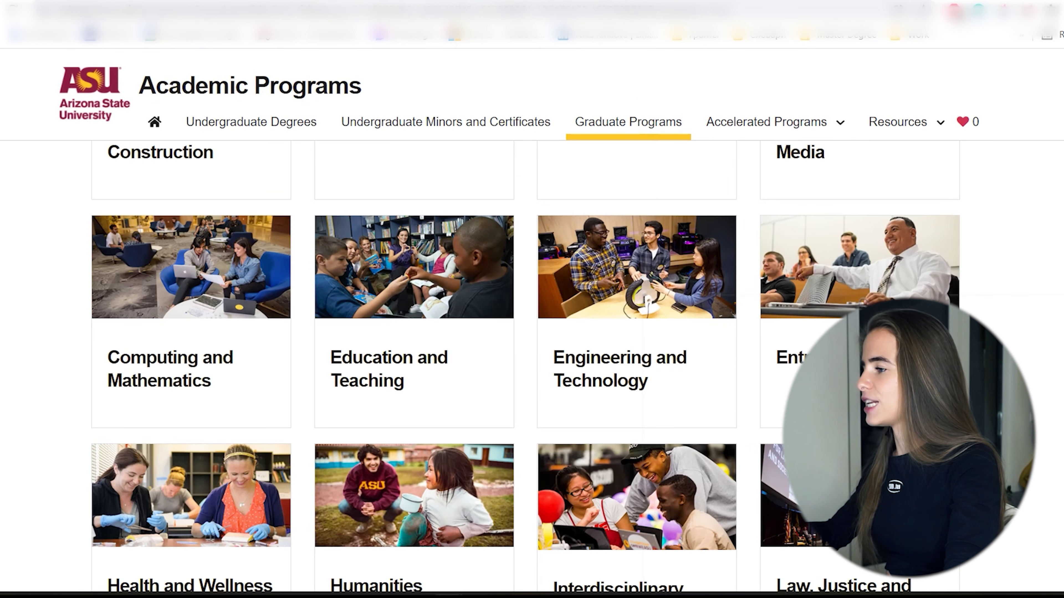
scroll(537, 294, "up", 5)
scroll(844, 285, "down", 2)
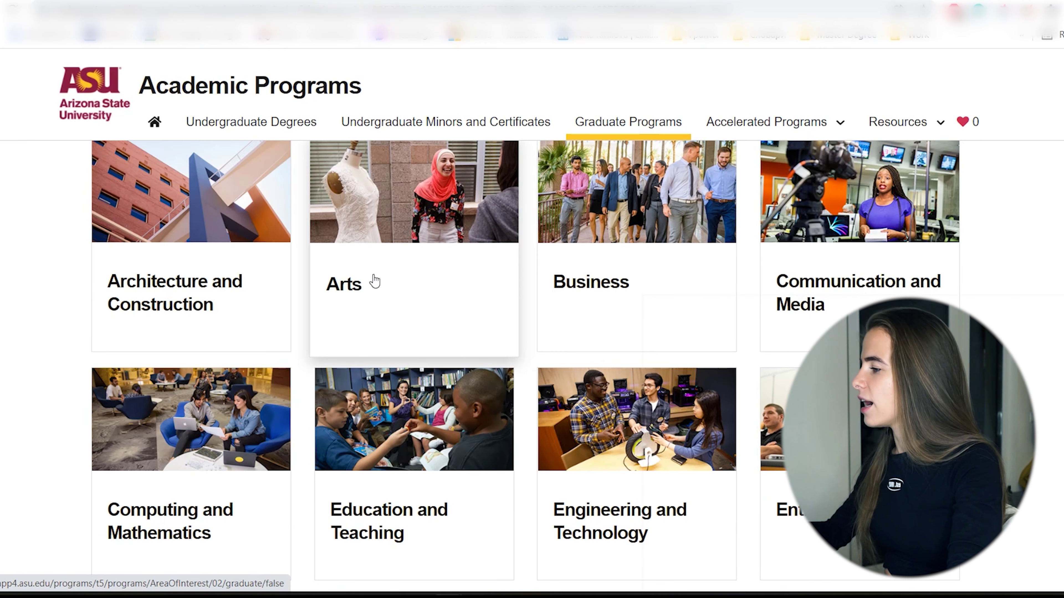
scroll(380, 324, "down", 1)
scroll(379, 324, "down", 4)
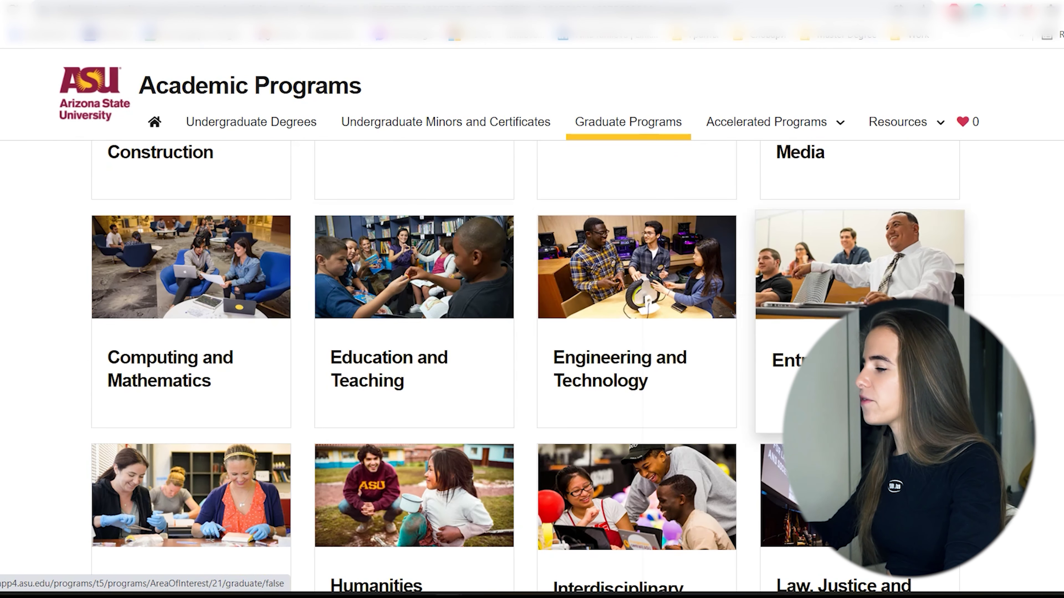
scroll(380, 324, "up", 2)
scroll(380, 324, "down", 9)
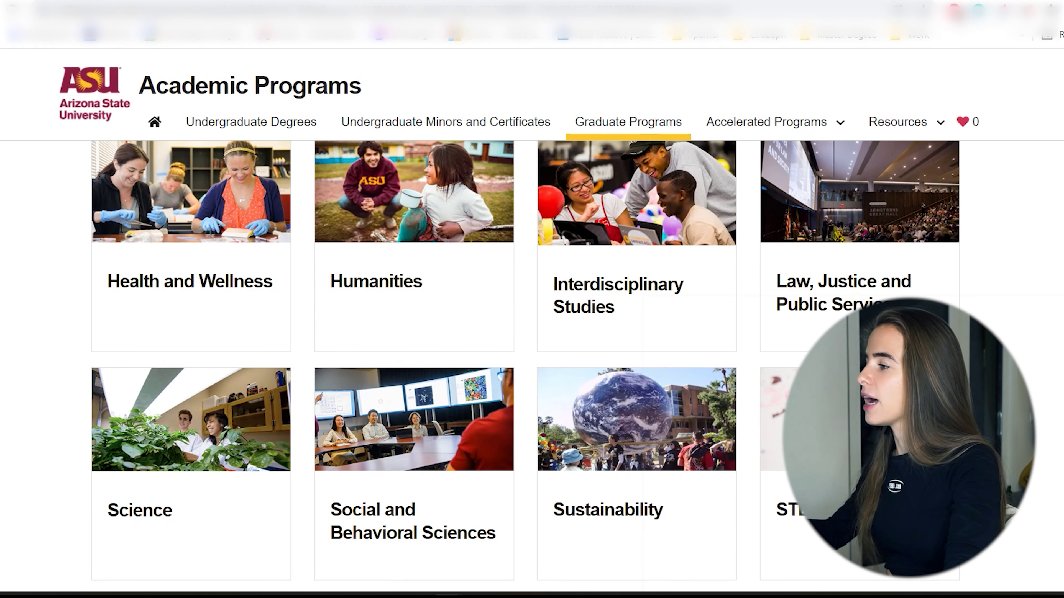
scroll(380, 324, "down", 5)
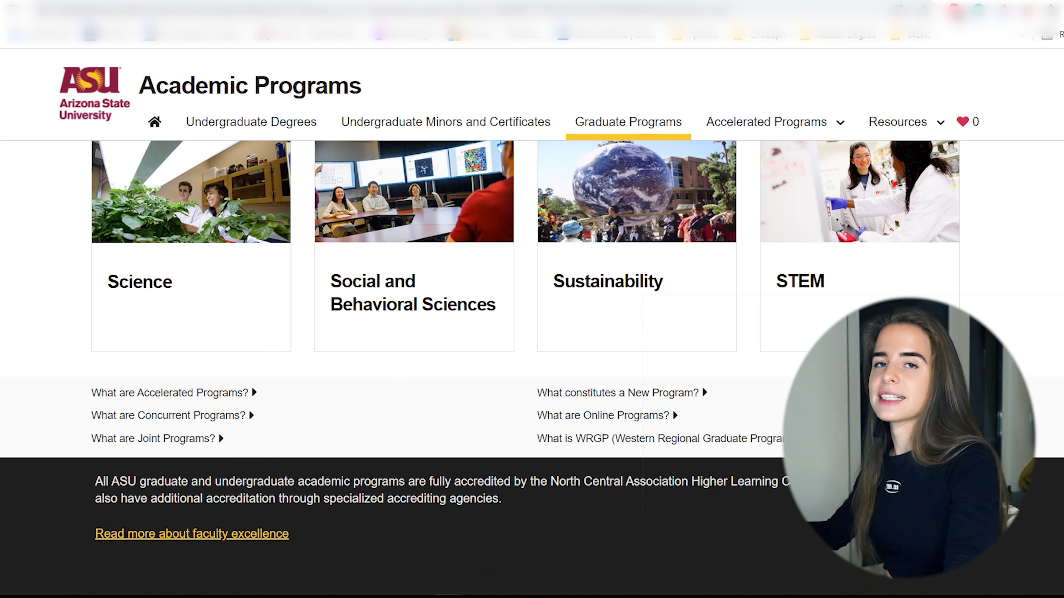